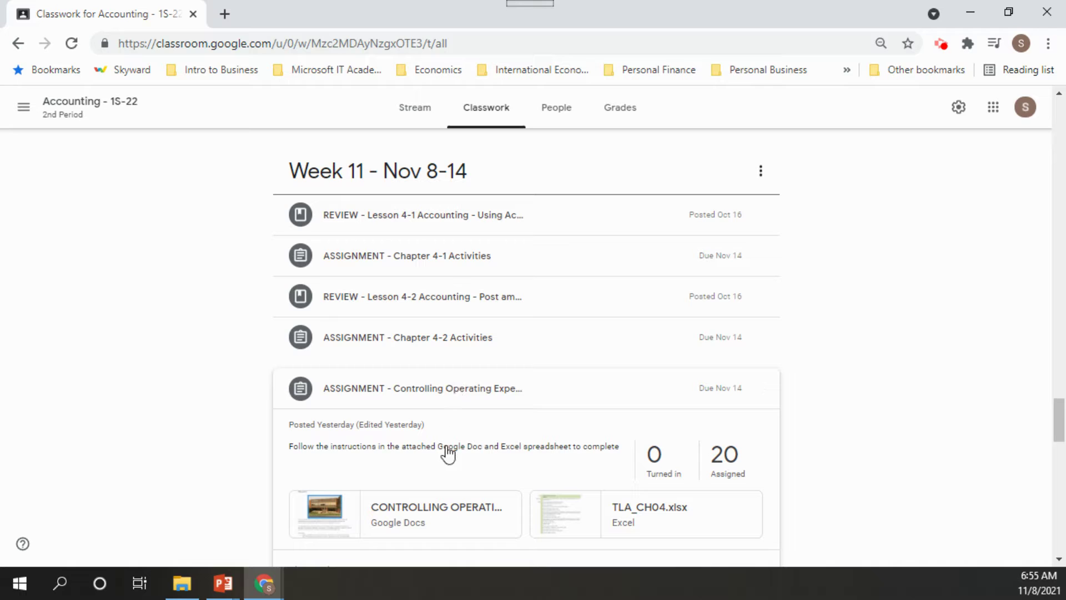
Open the CONTROLLING OPERATING EXPENSES - TLA_CH04 Google Doc from the Classroom assignment
click(336, 523)
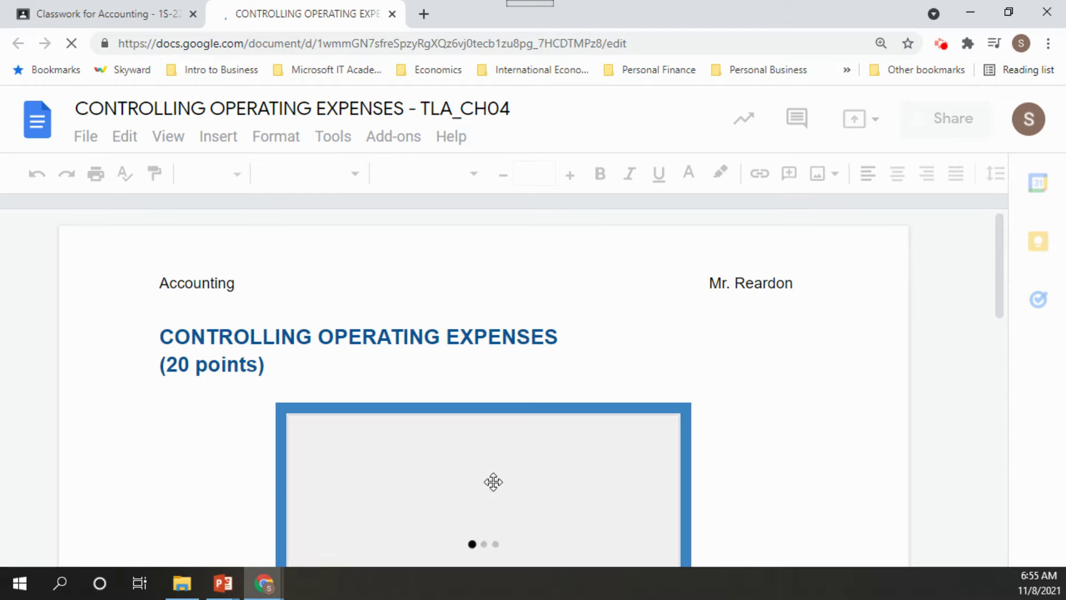
drag(1001, 246, 1023, 364)
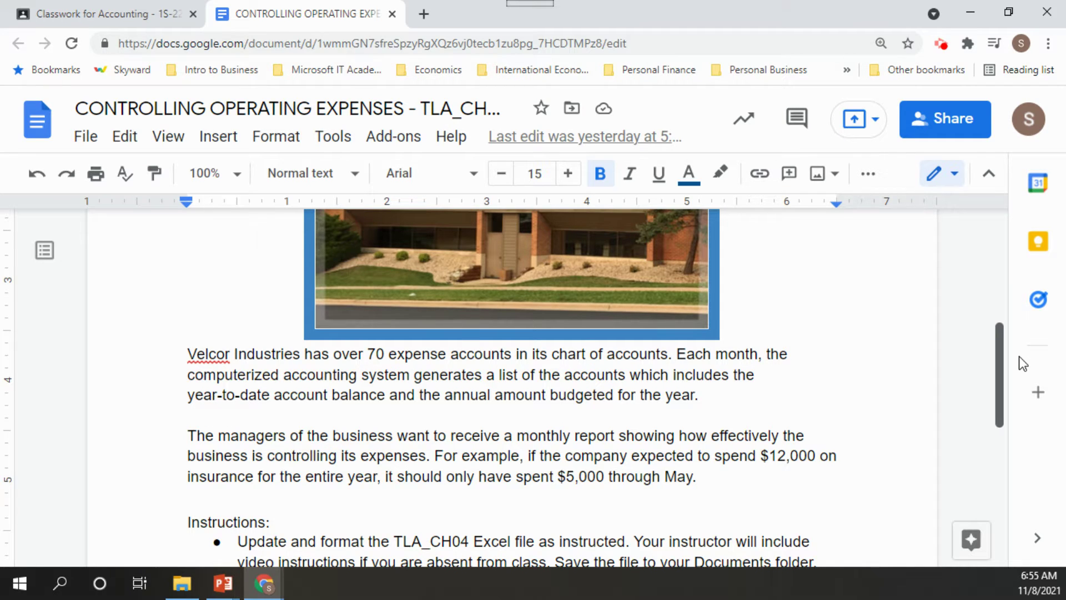
drag(1019, 356, 1017, 358)
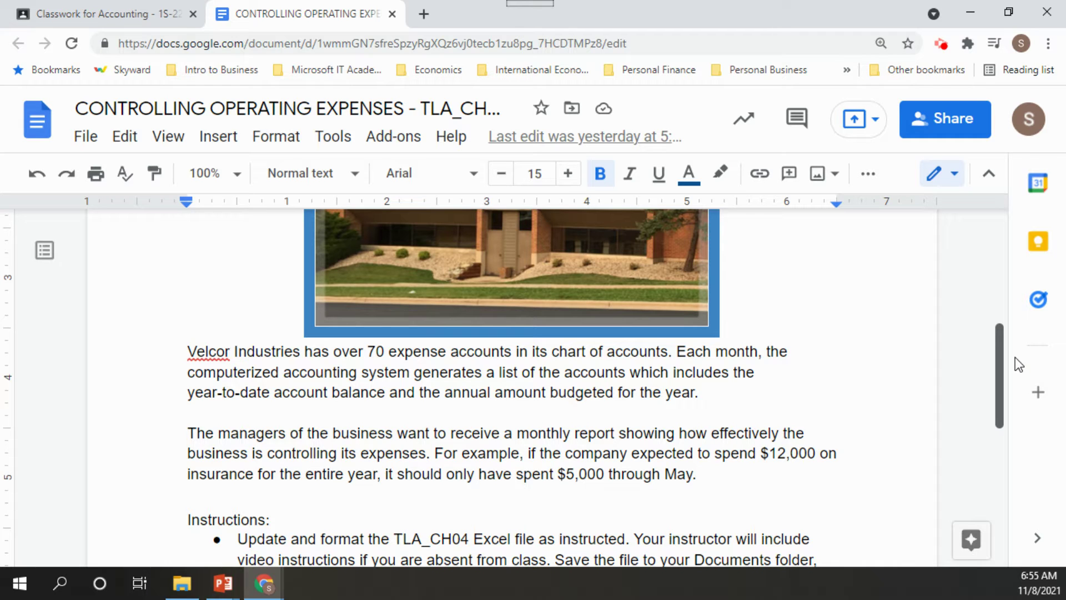
drag(1015, 358, 1011, 355)
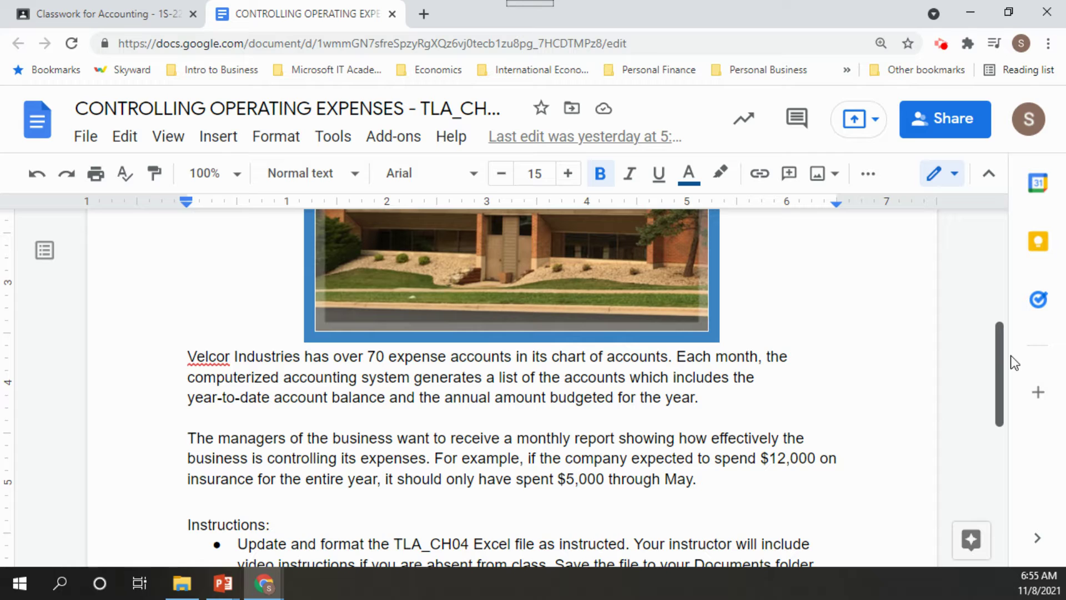
scroll(1011, 356, down, 1)
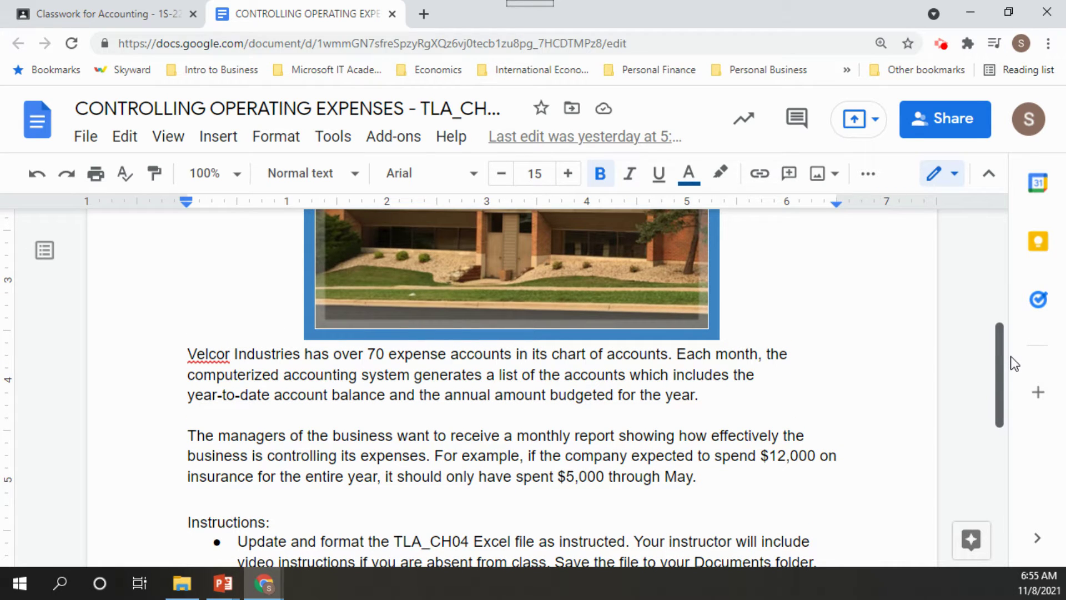
drag(1011, 357, 1012, 372)
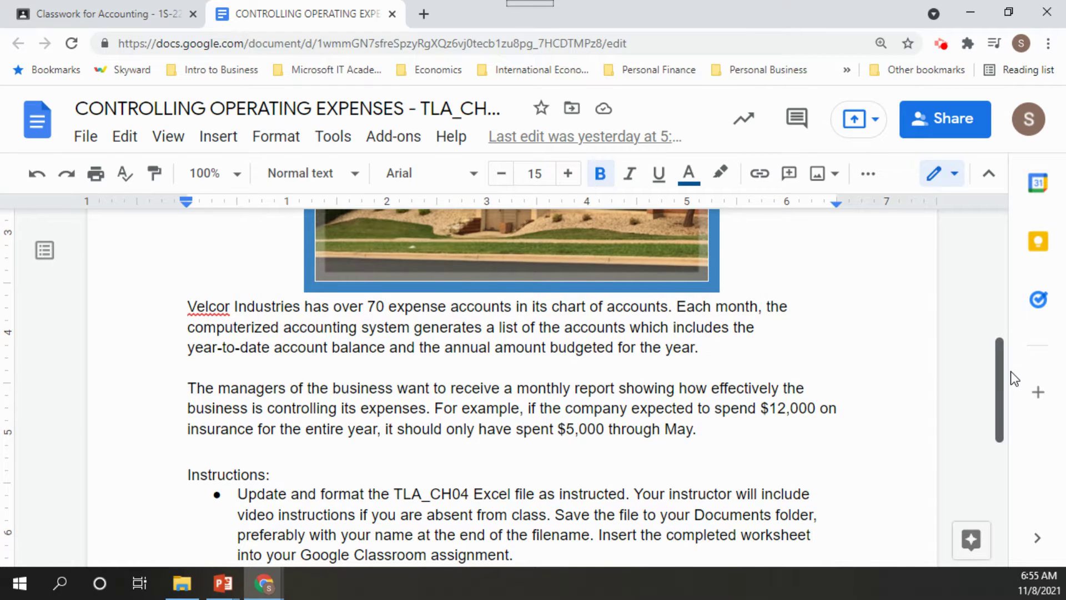
drag(1008, 371, 1011, 437)
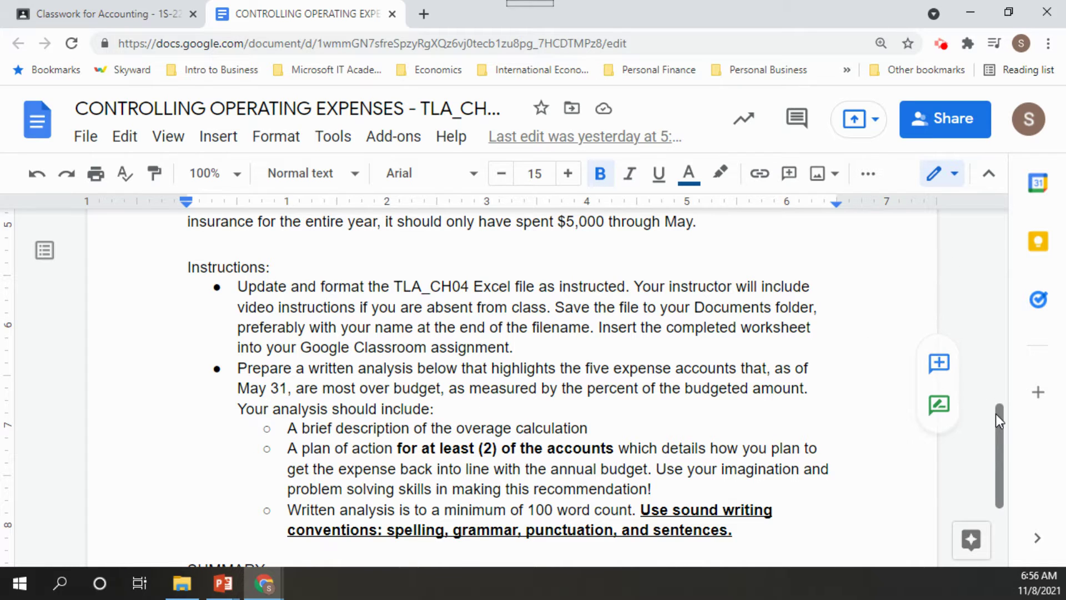
drag(995, 414, 995, 431)
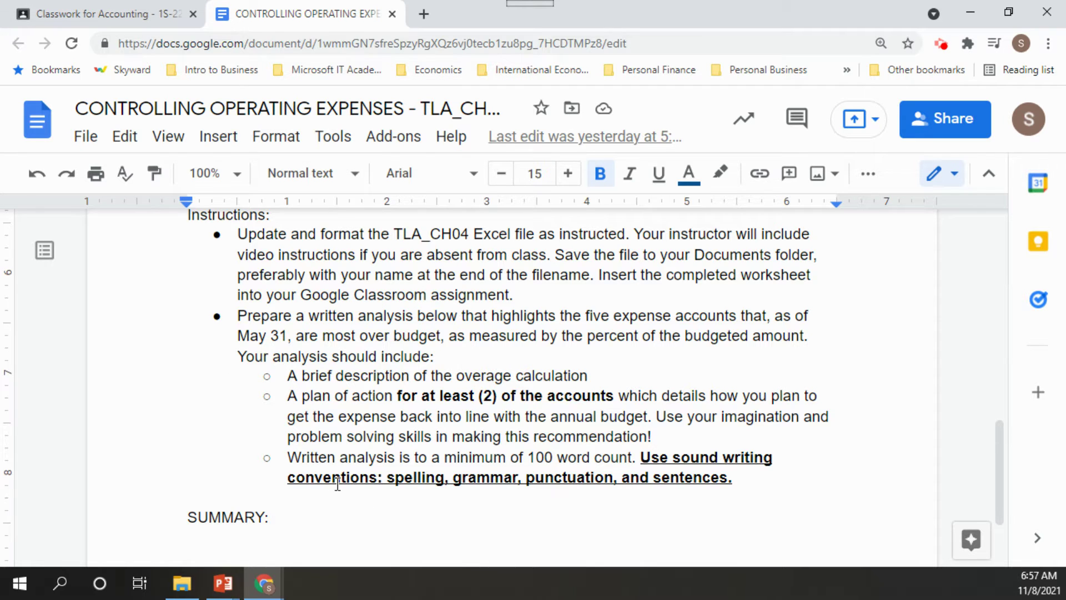
click(211, 540)
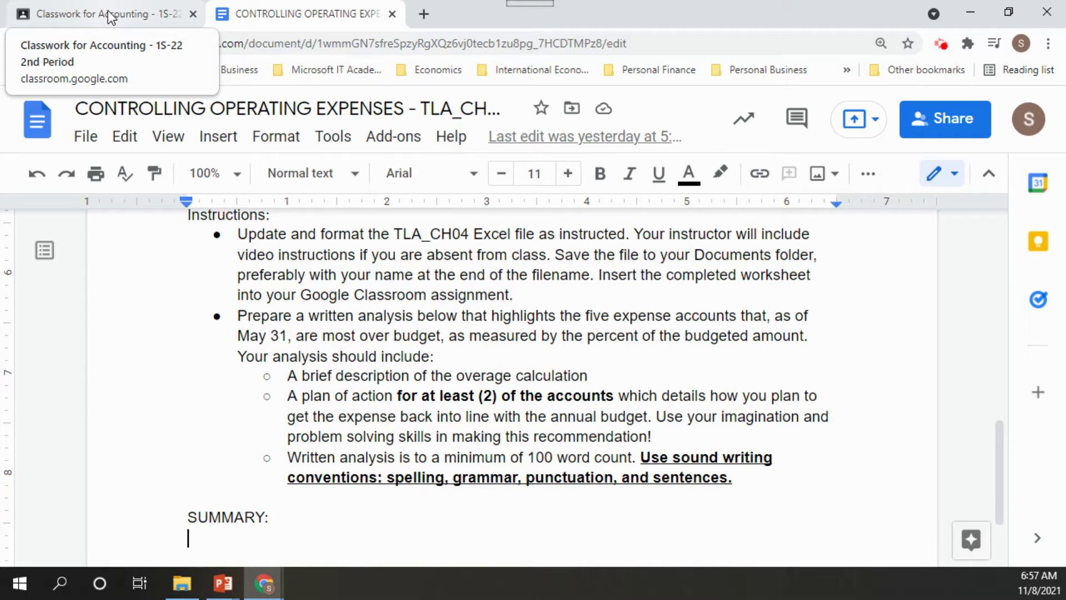
Open the assignment's TLA_CH04.xlsx attachment from Classroom in its own new window
click(111, 16)
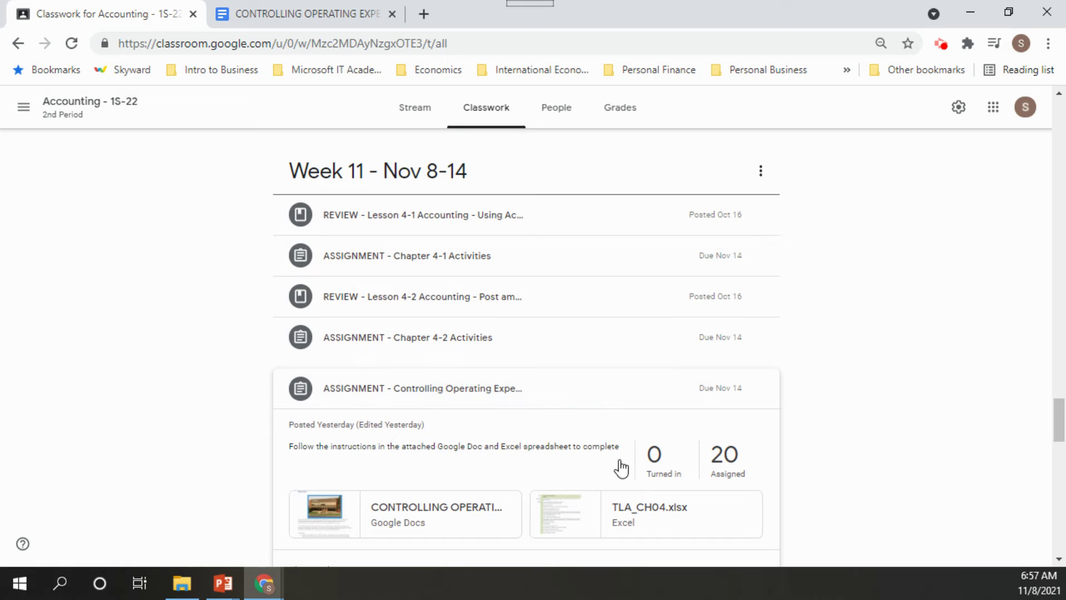
click(583, 508)
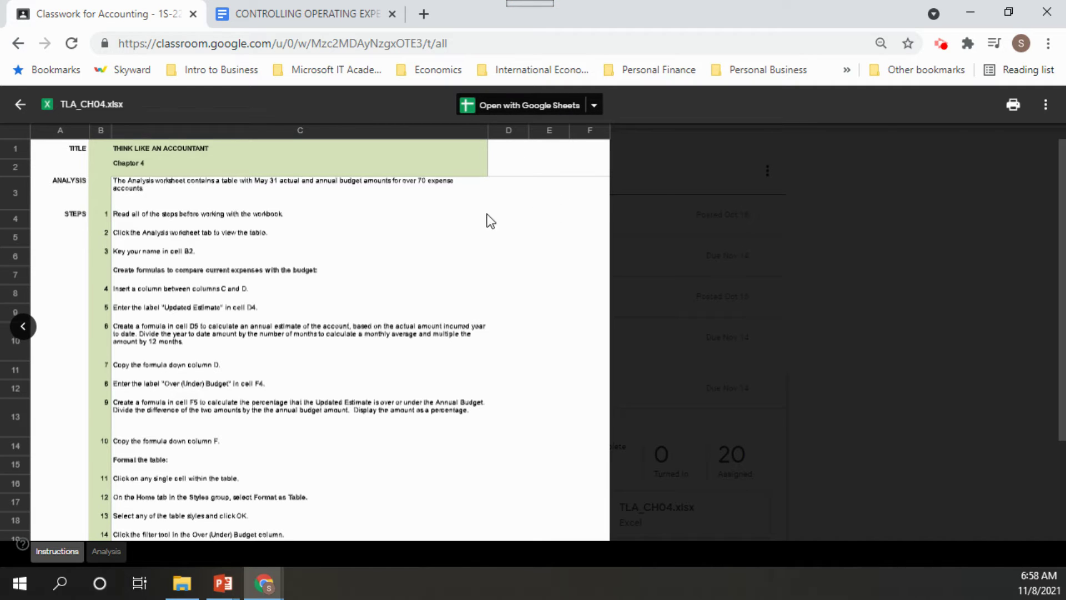
click(1046, 111)
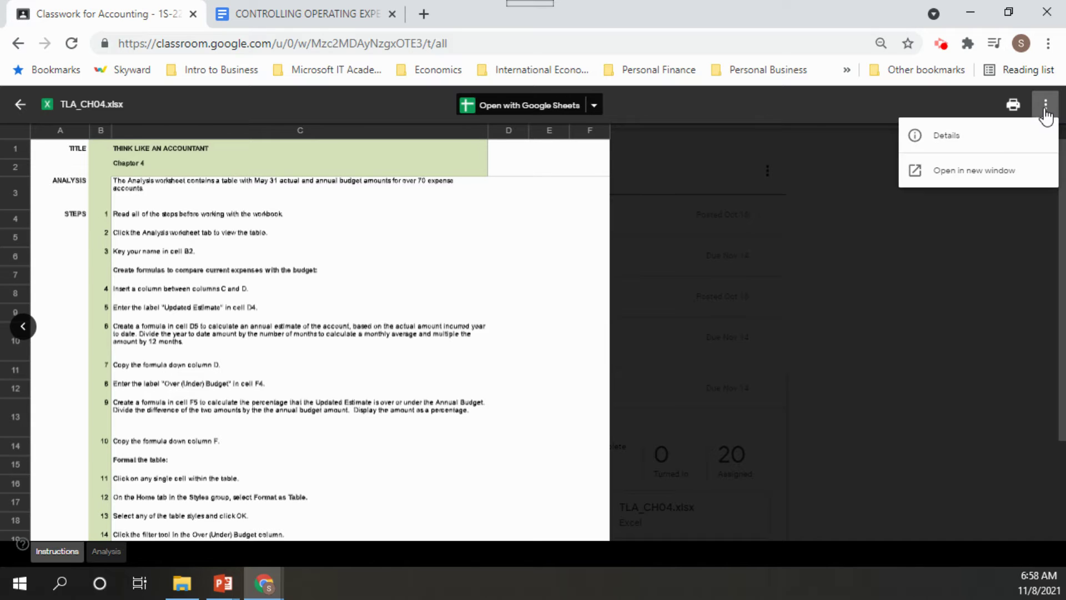
click(969, 172)
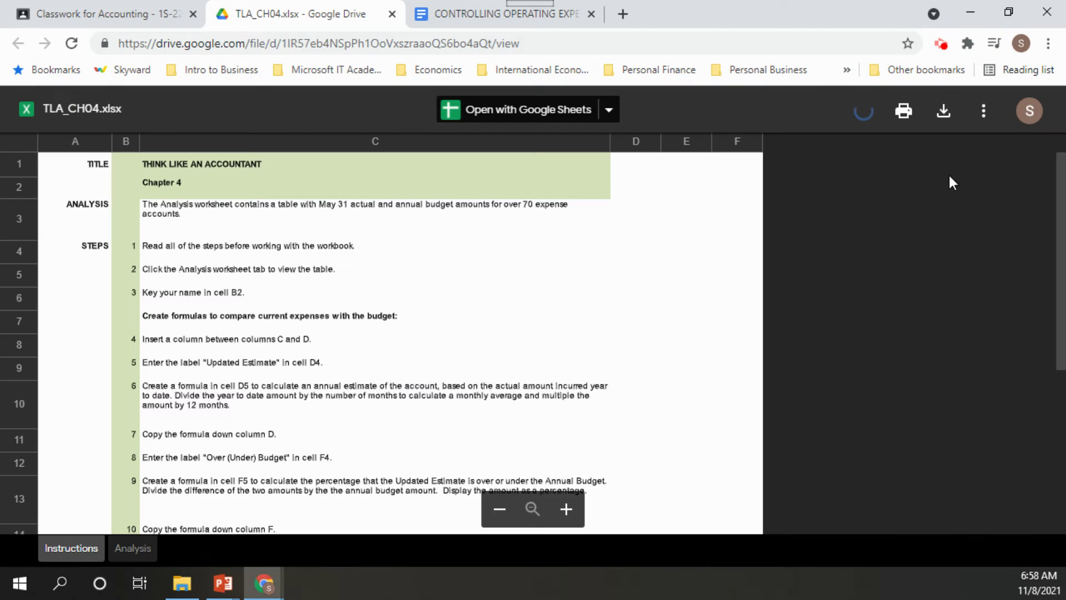
Download TLA_CH04.xlsx, open it in Excel, and take Chrome out of full-screen
click(943, 115)
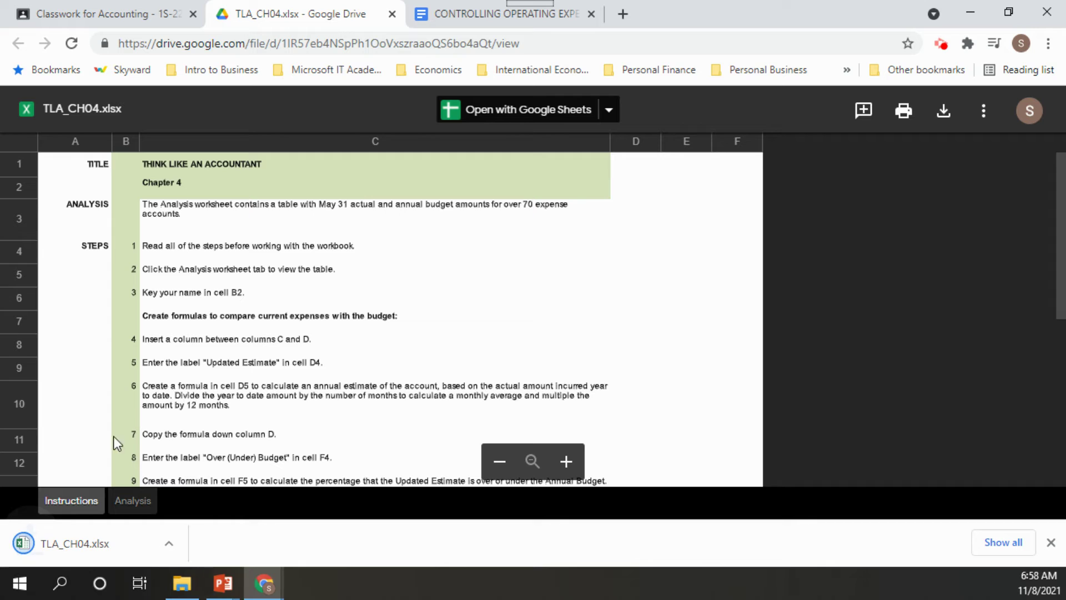
click(62, 544)
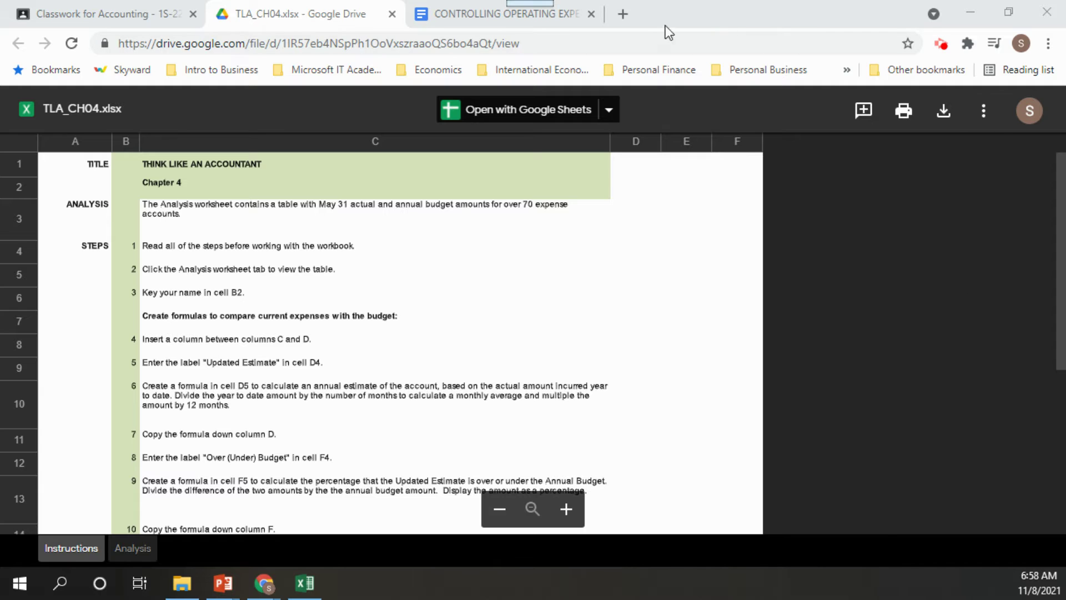
click(1008, 13)
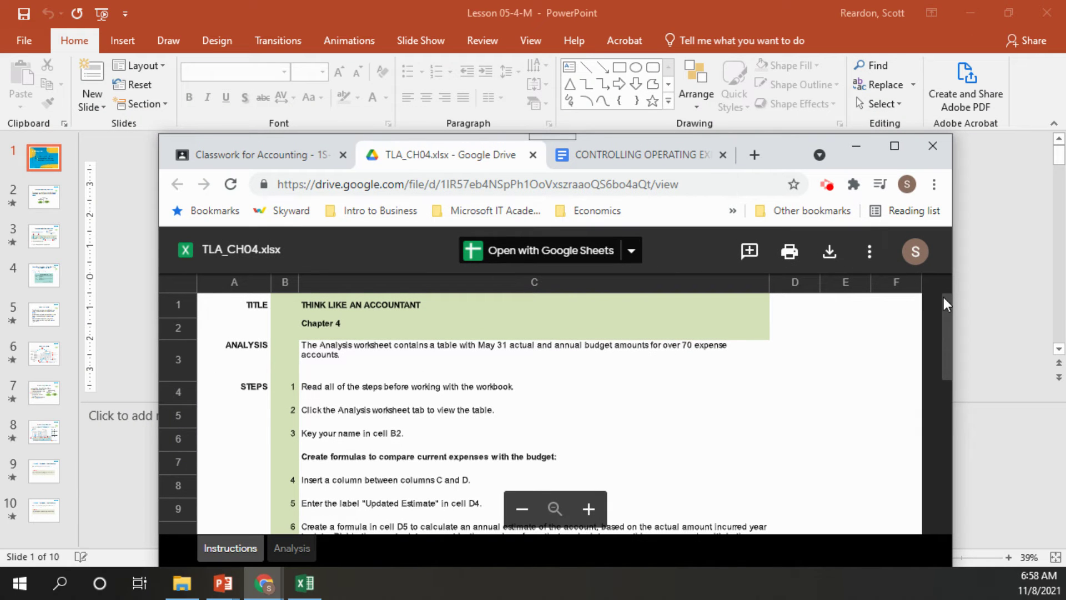
Put the Drive preview of TLA_CH04 on the left half of the screen and Excel on the right half
drag(954, 304, 680, 327)
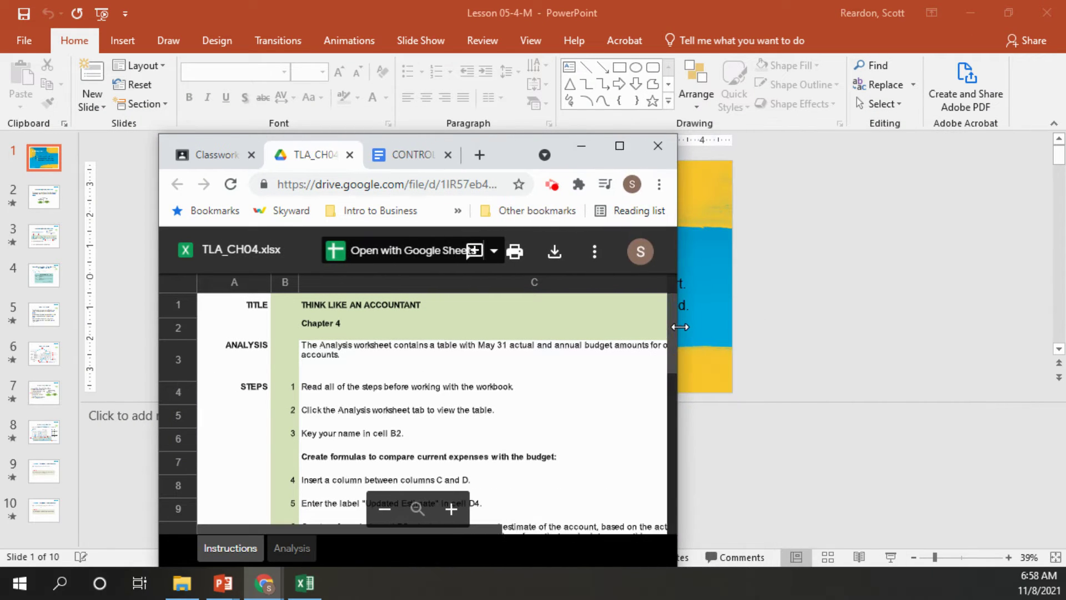
drag(501, 151, 348, 9)
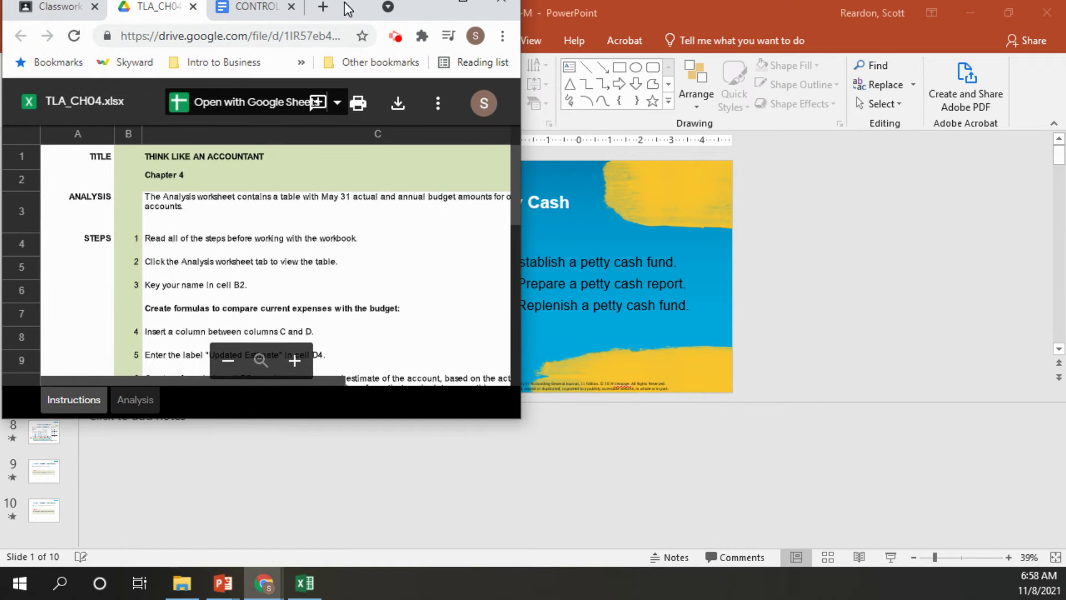
drag(294, 418, 292, 590)
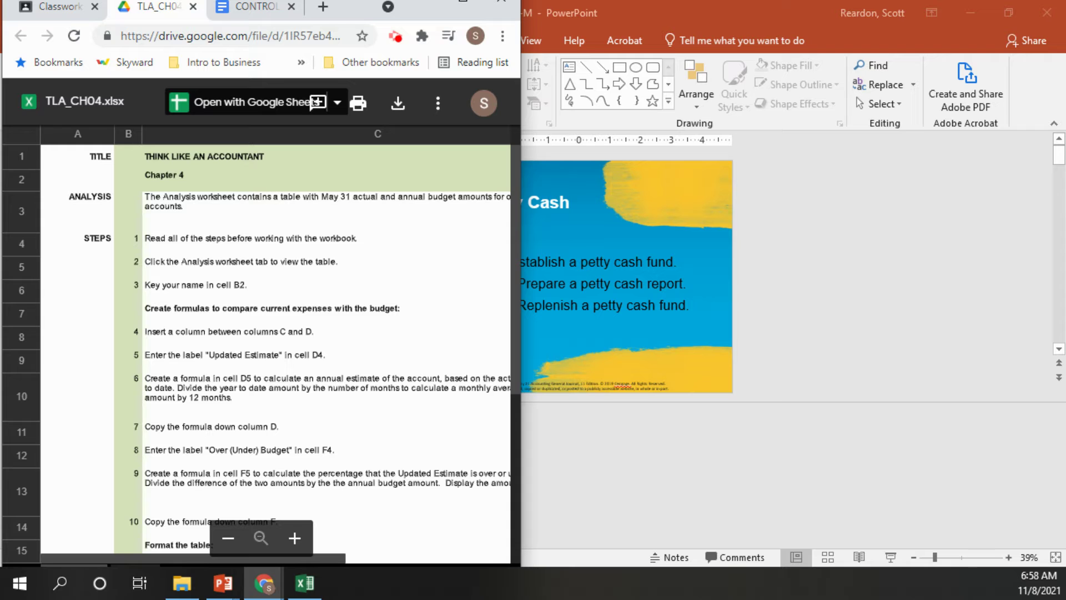
click(305, 584)
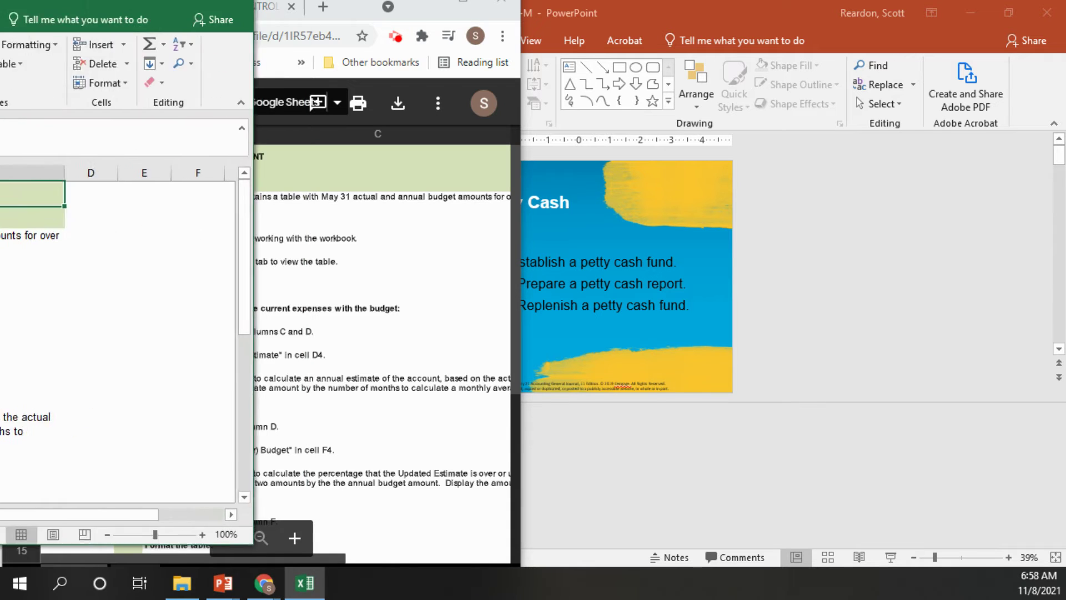
drag(441, 21, 652, 29)
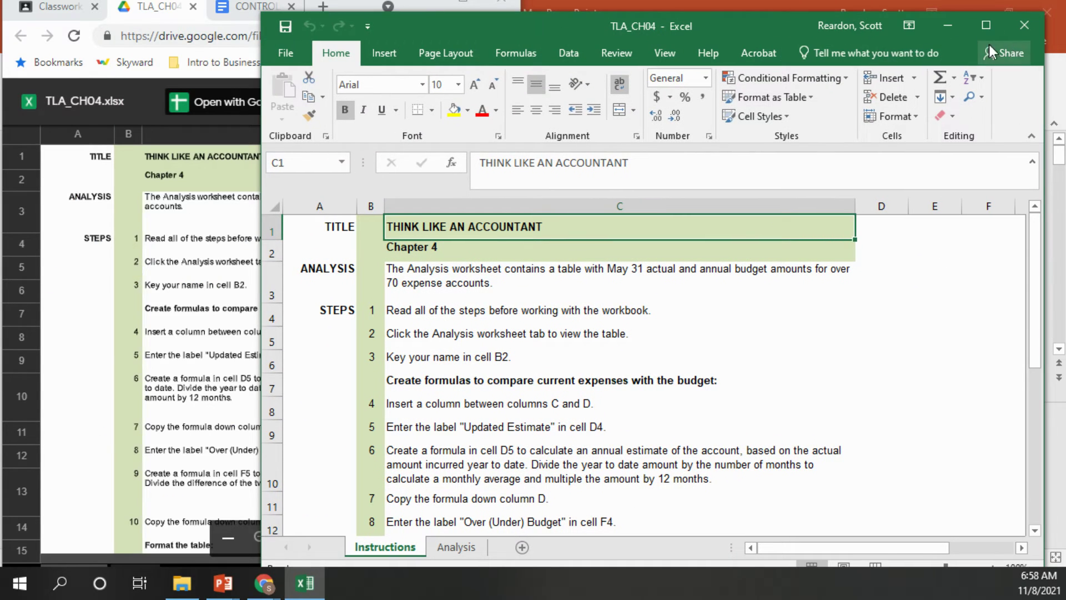
drag(734, 31, 1065, 56)
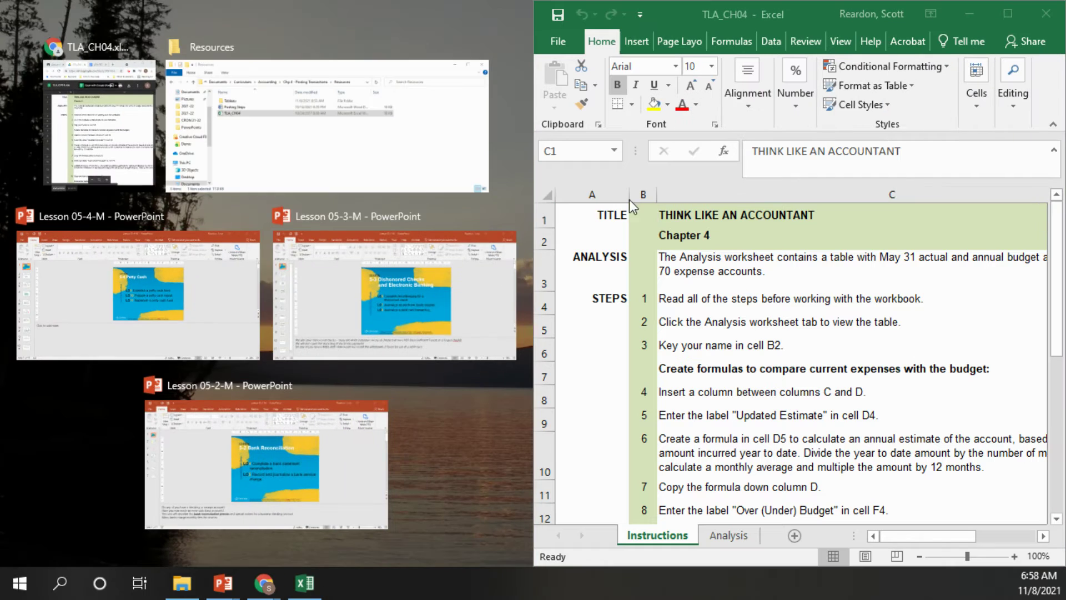
click(91, 118)
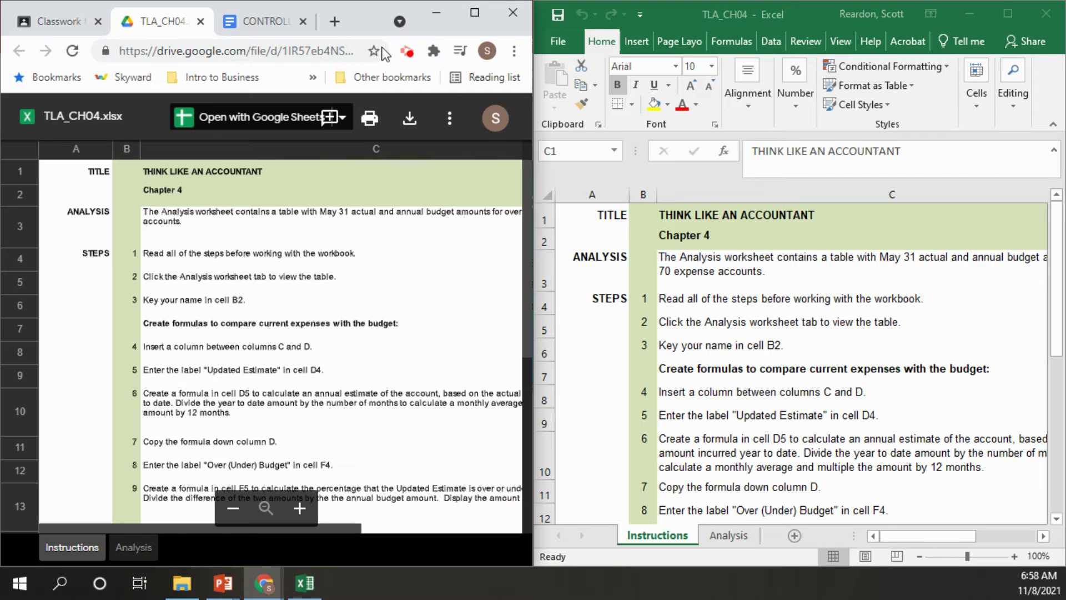
Widen the browser beside Excel and switch the workbook to the Analysis worksheet
drag(531, 161, 556, 189)
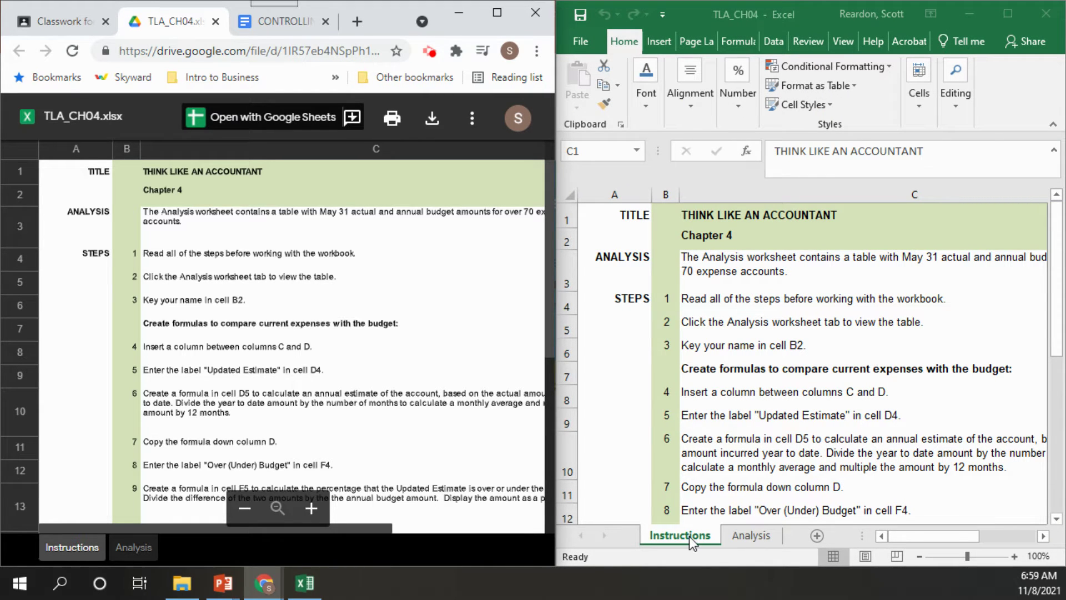
click(757, 538)
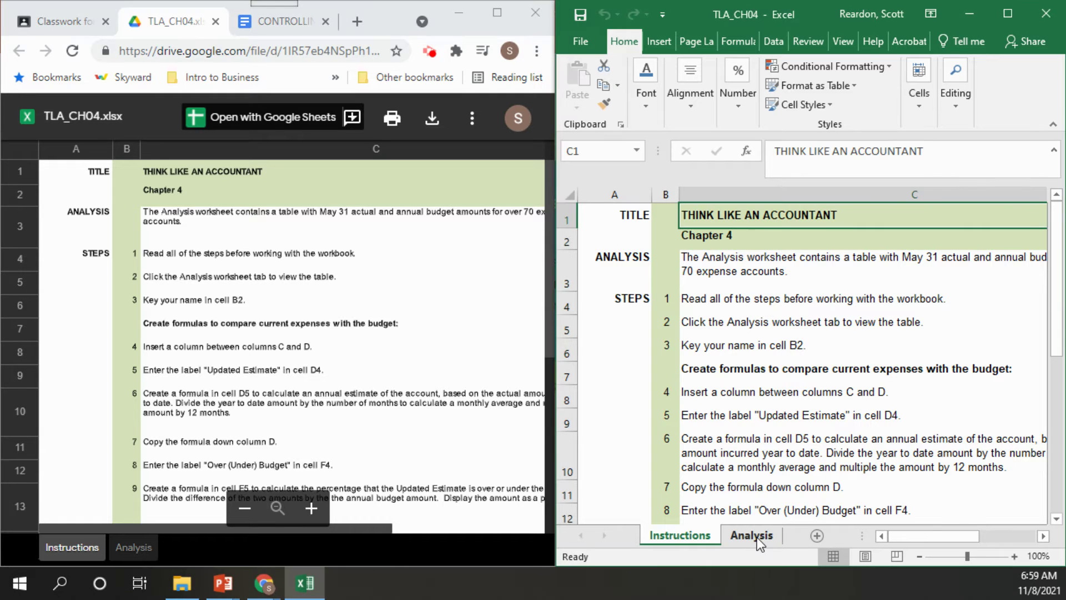
click(749, 538)
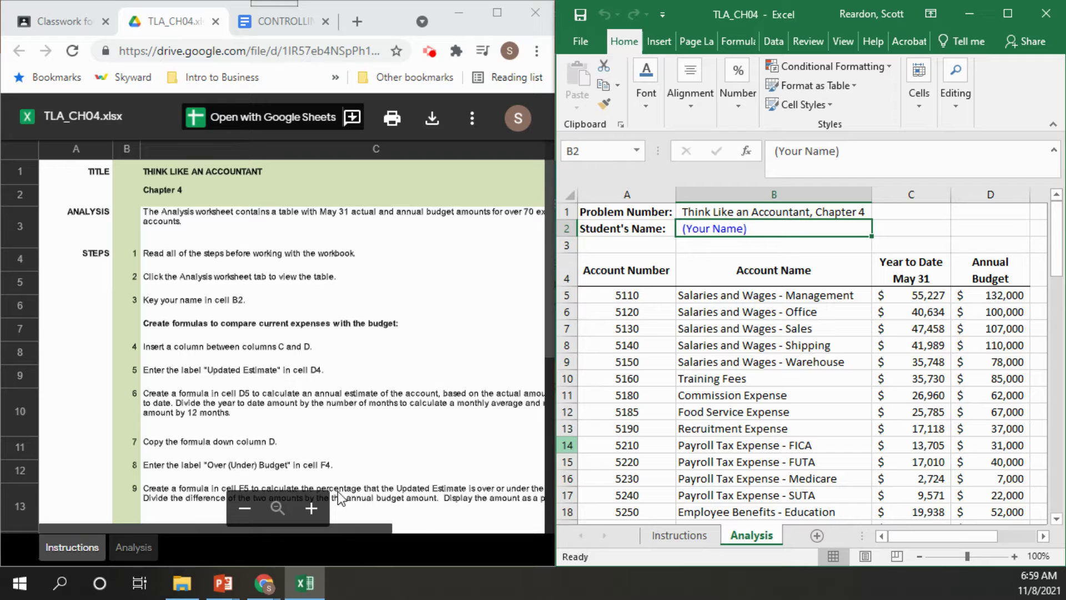
Zoom the instructions preview to 90% so steps 1–10 show, and mark step 1
click(340, 295)
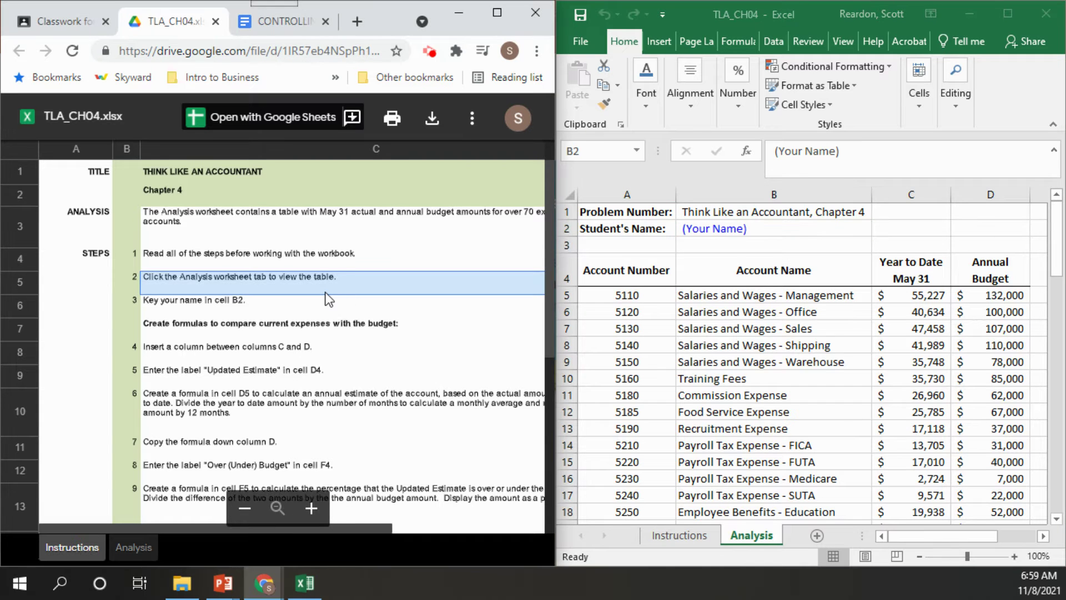
key(ctrl+minus)
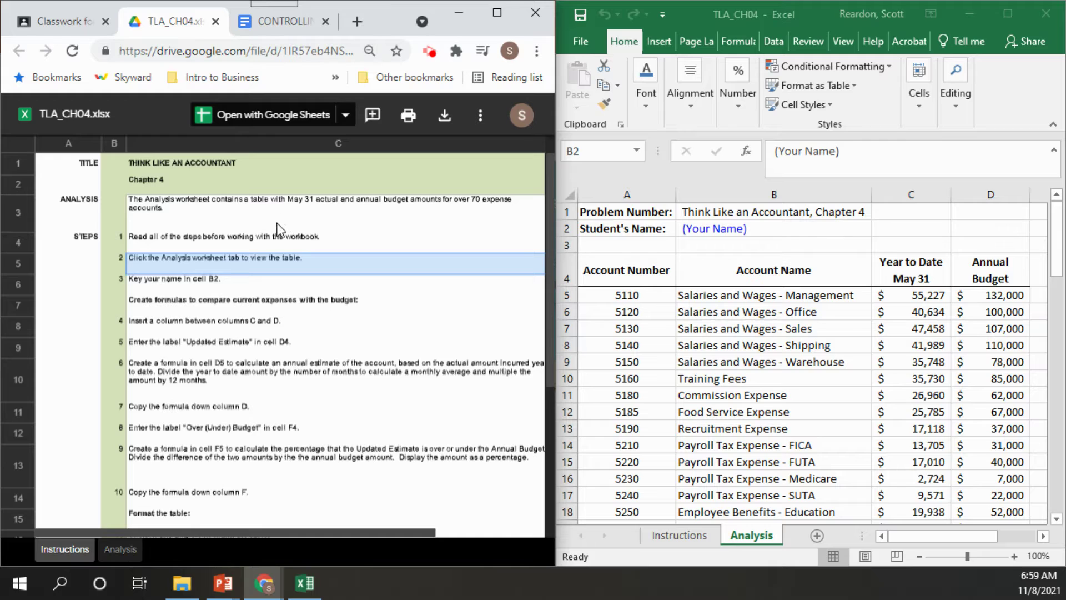
click(277, 239)
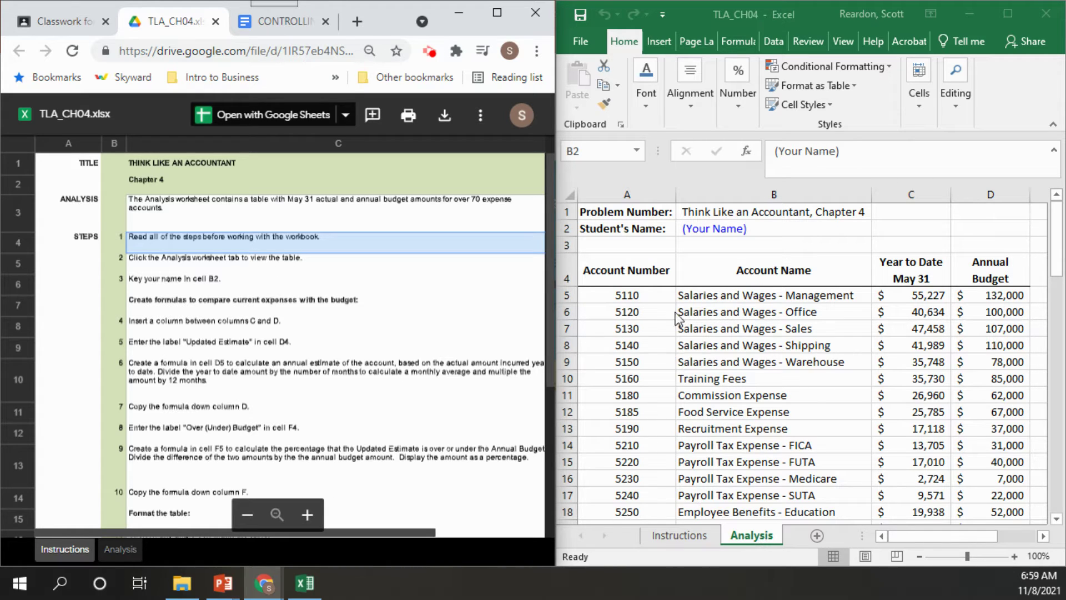
Enter the student's name in cell B2
click(714, 228)
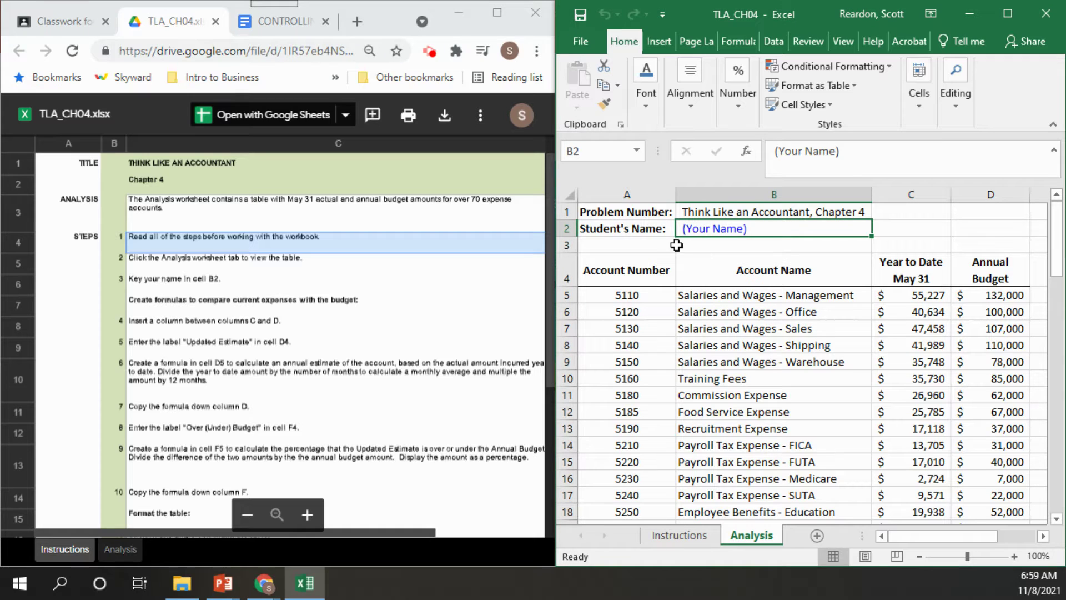
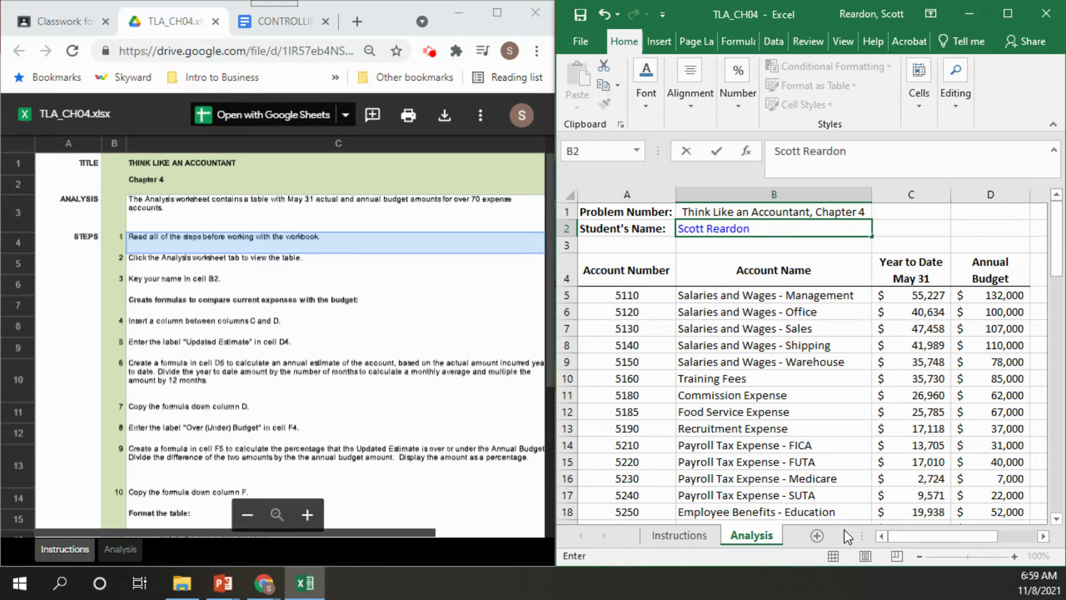
click(857, 334)
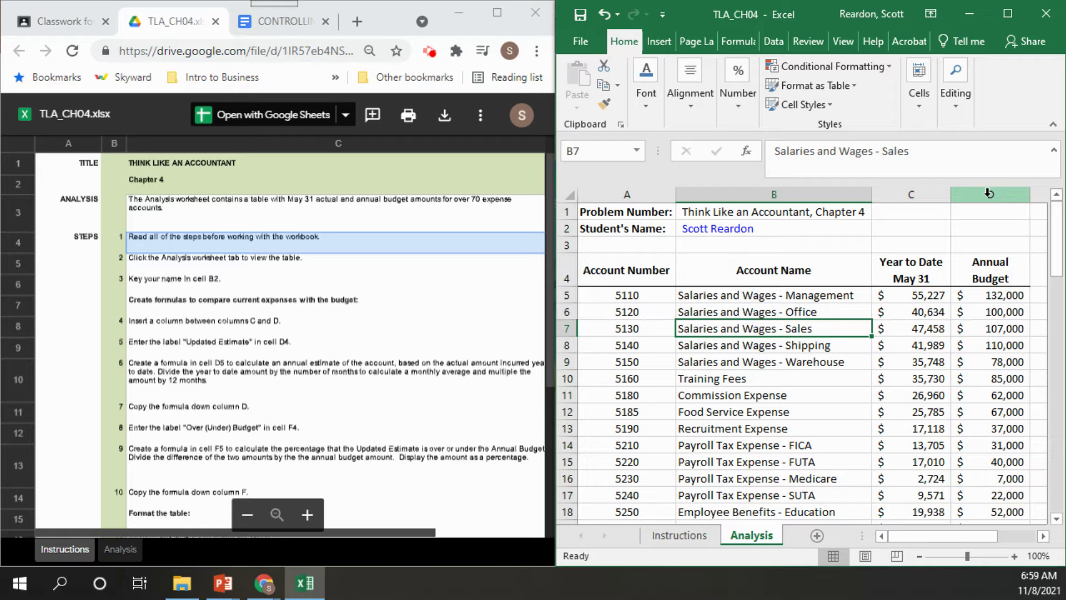
Insert a blank column D before Annual Budget and zoom the sheet to 80%
click(989, 193)
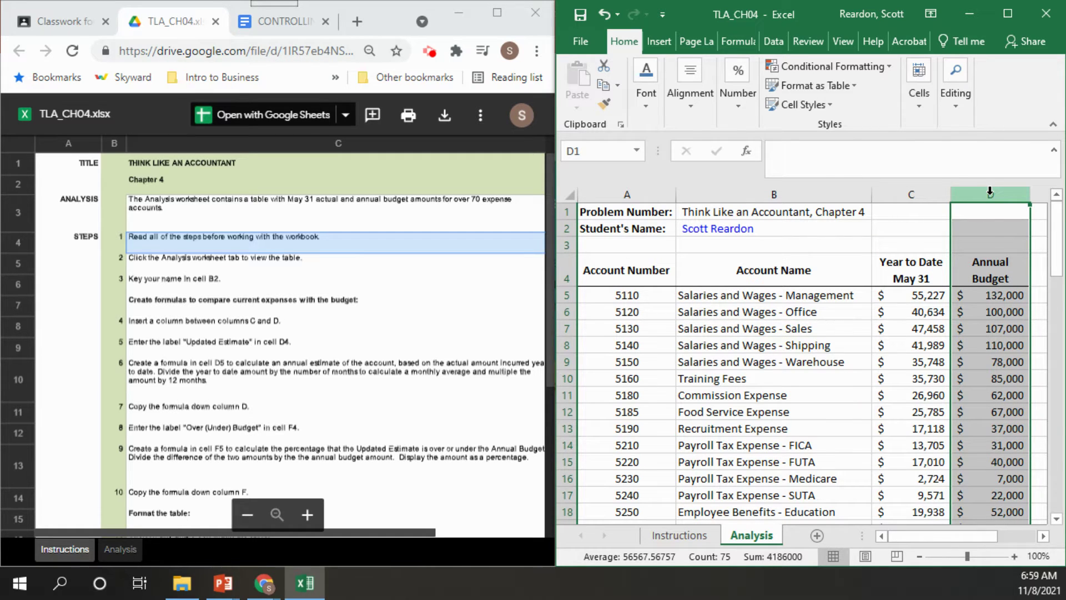
right_click(990, 193)
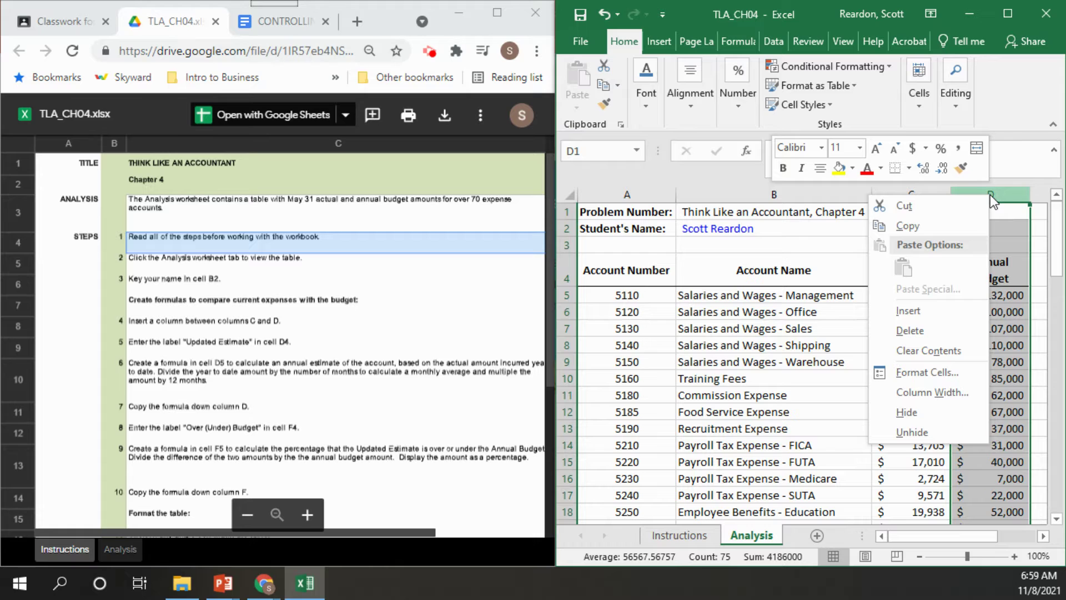
click(911, 309)
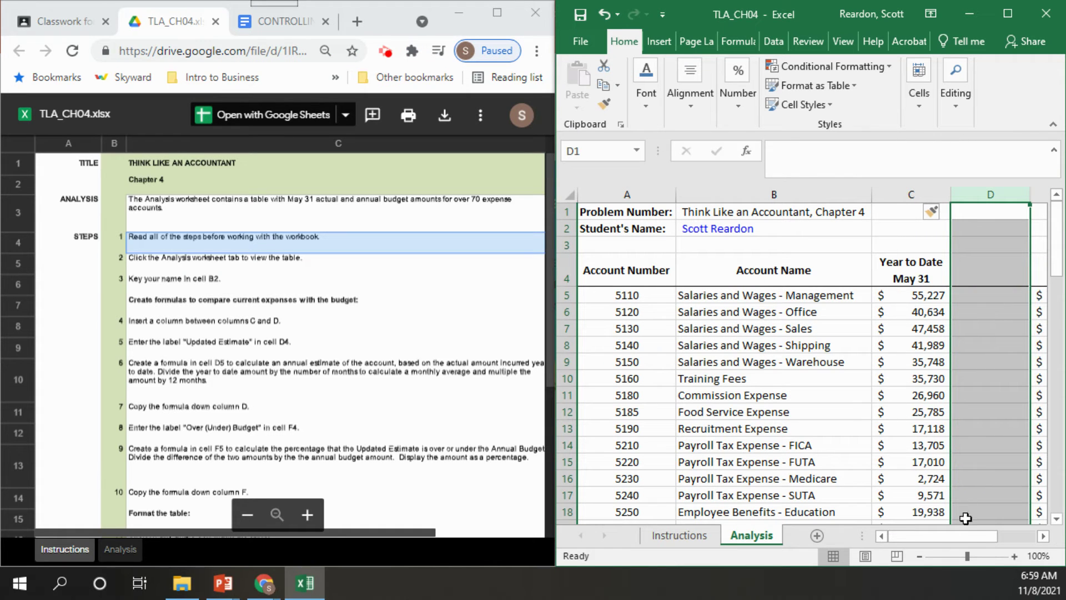
click(920, 556)
click(921, 557)
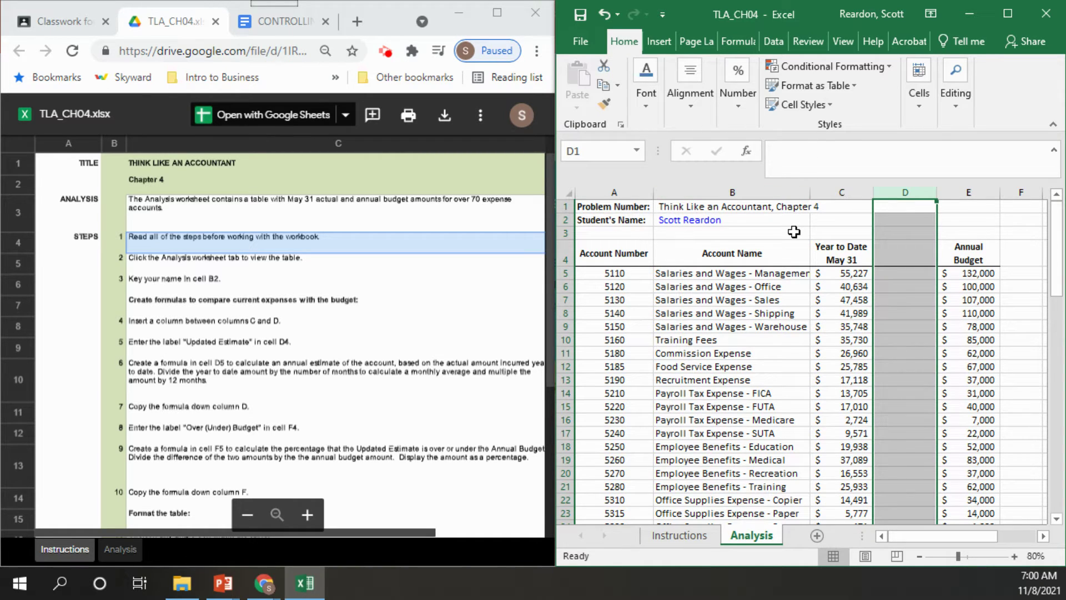
Label the new column with 'Updated Estimate' in cell D4
click(887, 248)
text(Upd)
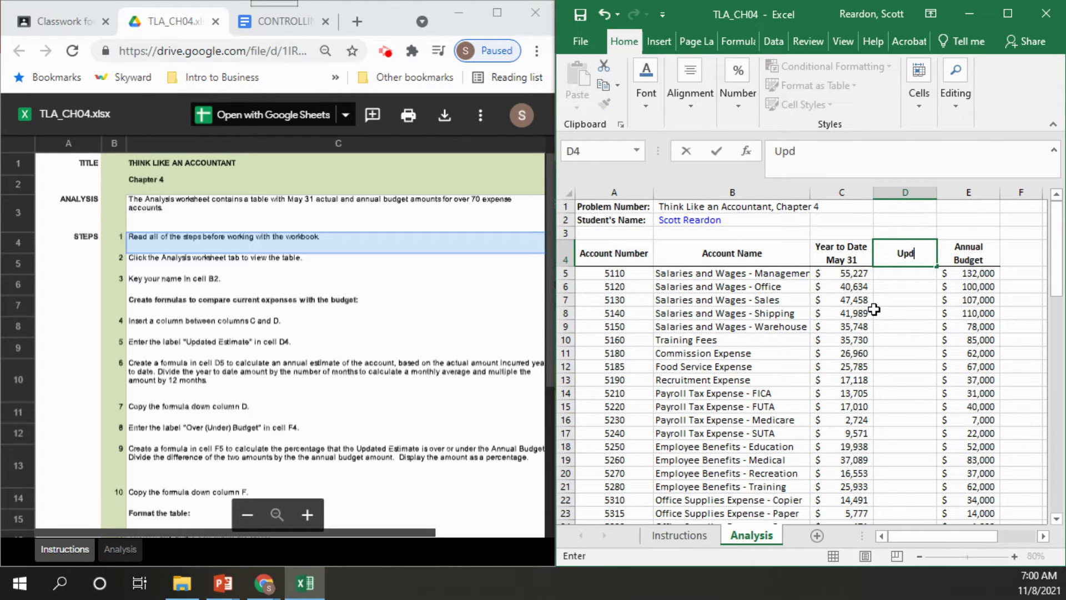
text(ated Estimate)
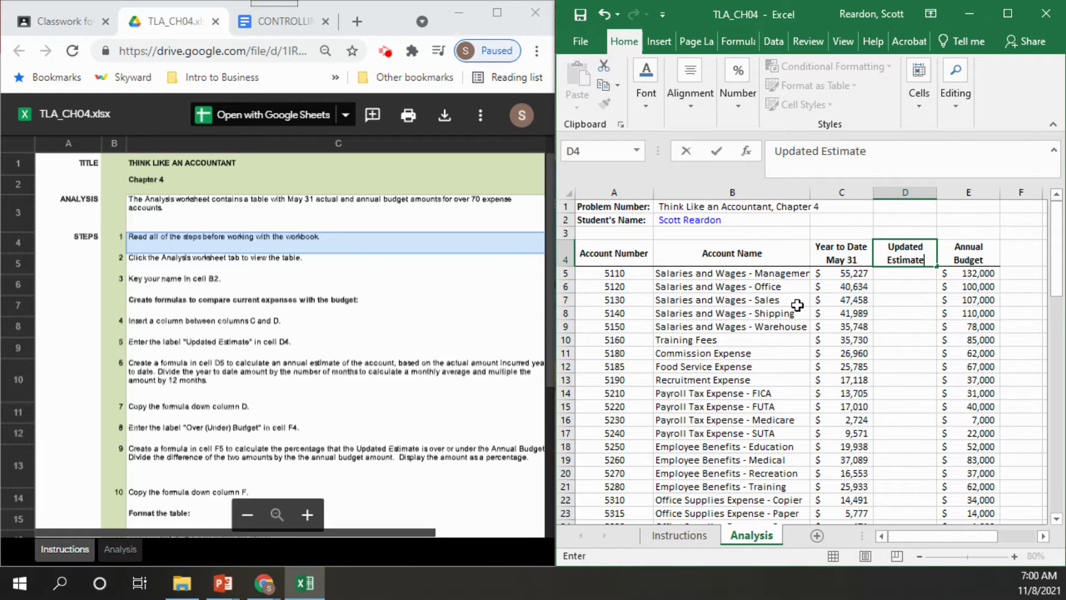
click(900, 274)
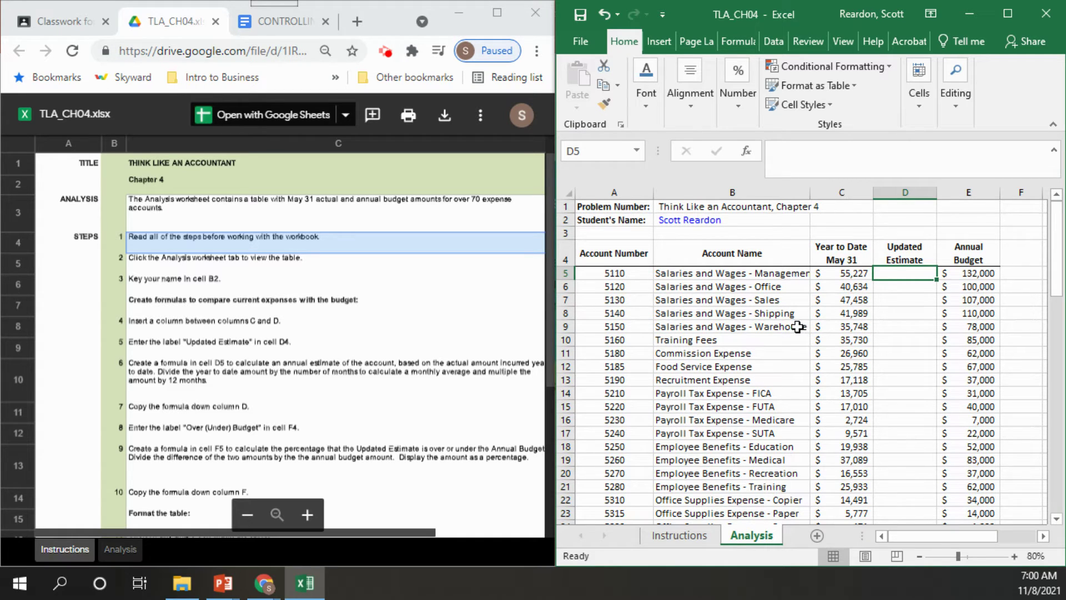
Enter =(C5/5)*12 in D5, giving $132,545, and widen column B for account names
text(=)
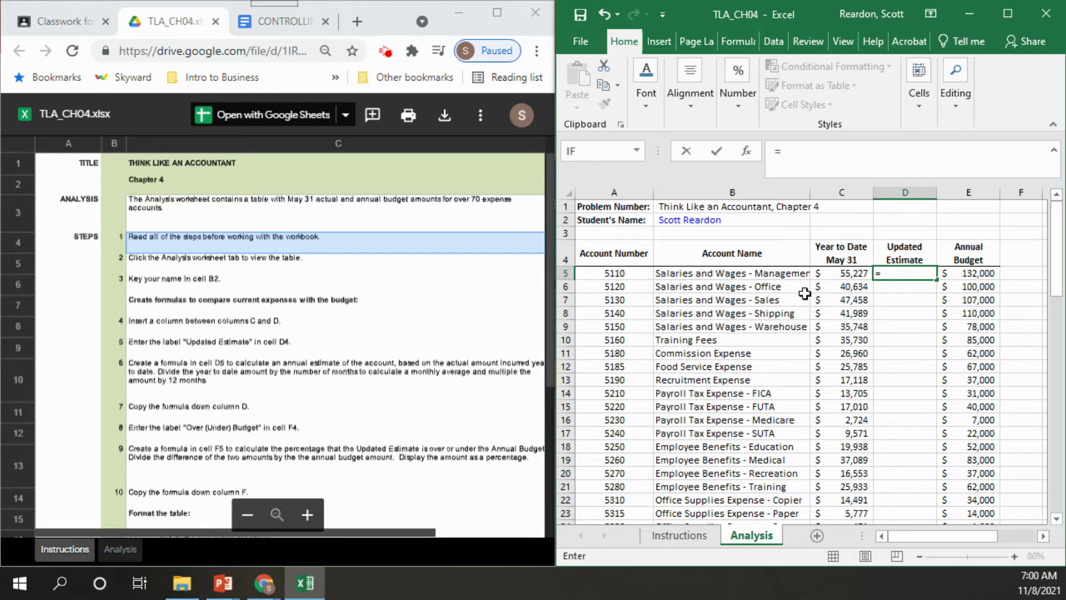
click(821, 278)
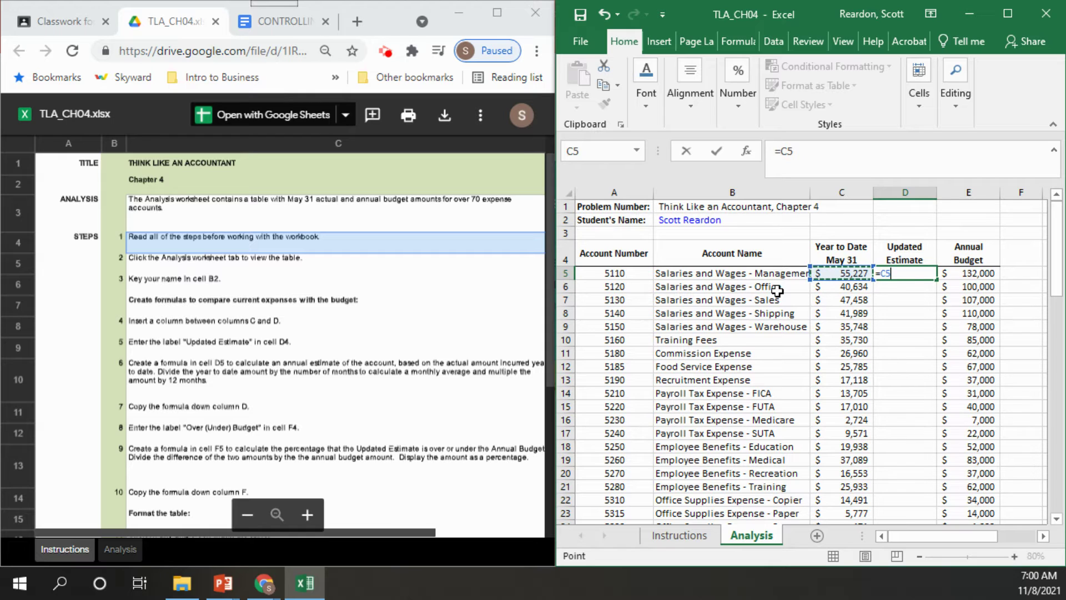
text(/5)
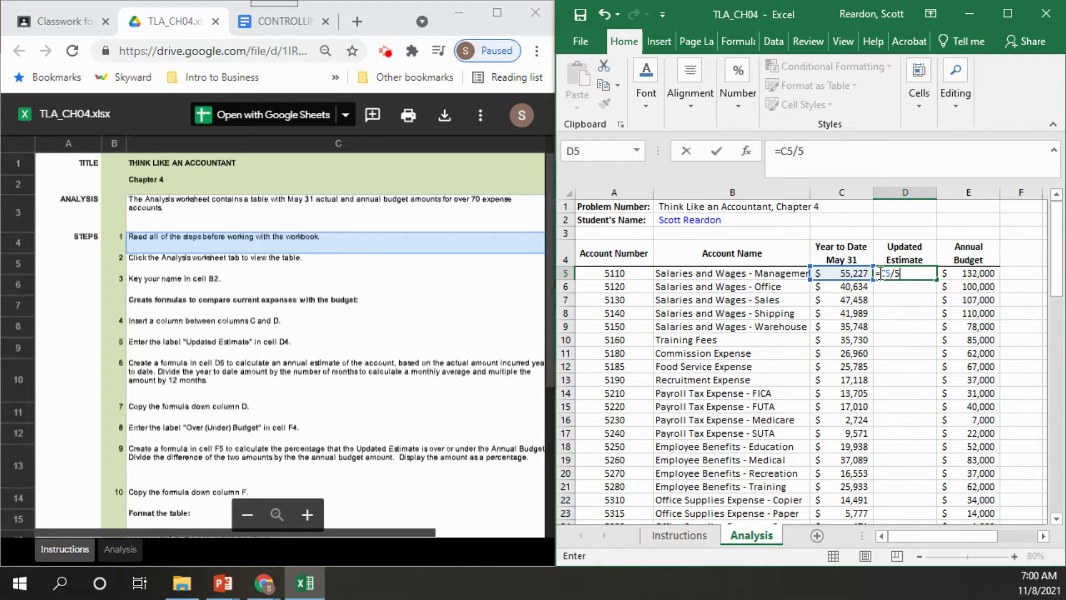
click(880, 273)
text(()
click(919, 272)
text())
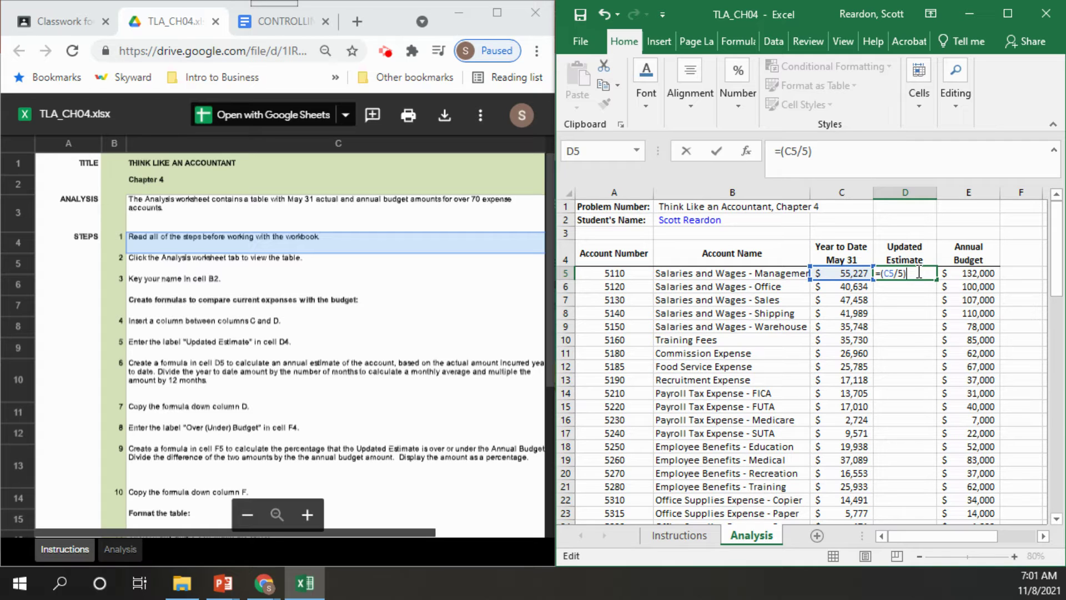
text(*12)
click(717, 152)
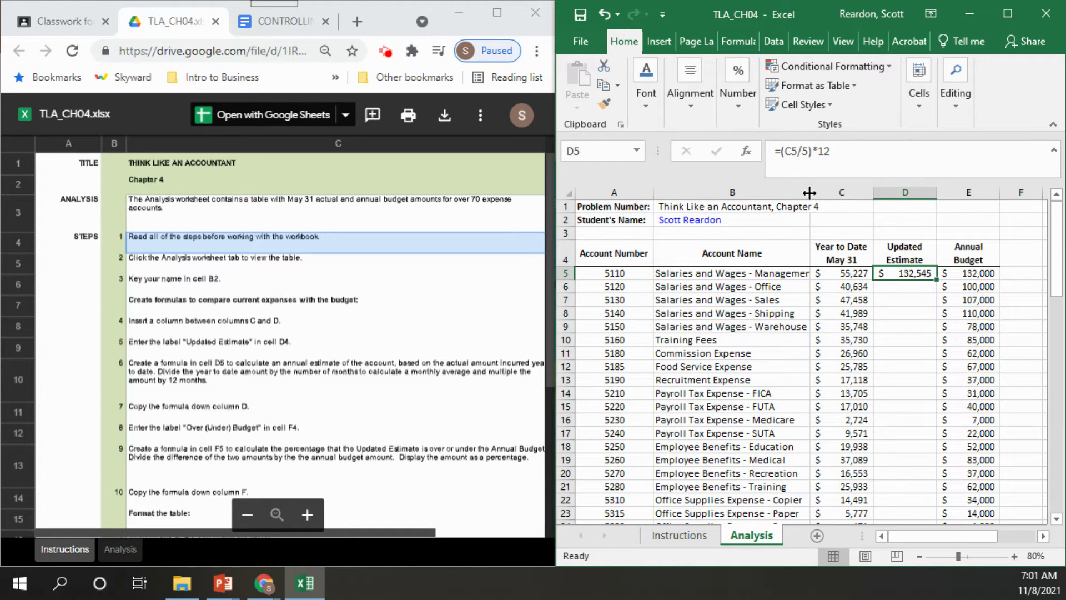
drag(810, 192, 831, 193)
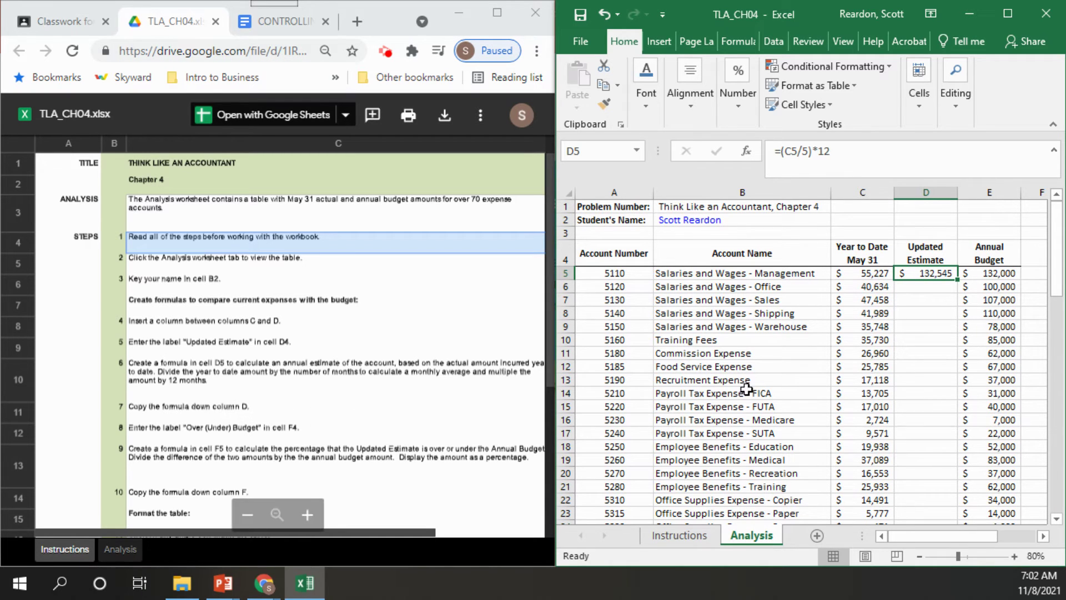
Copy the D5 estimate formula down through row 78, then return to the top of the table
drag(958, 282, 980, 507)
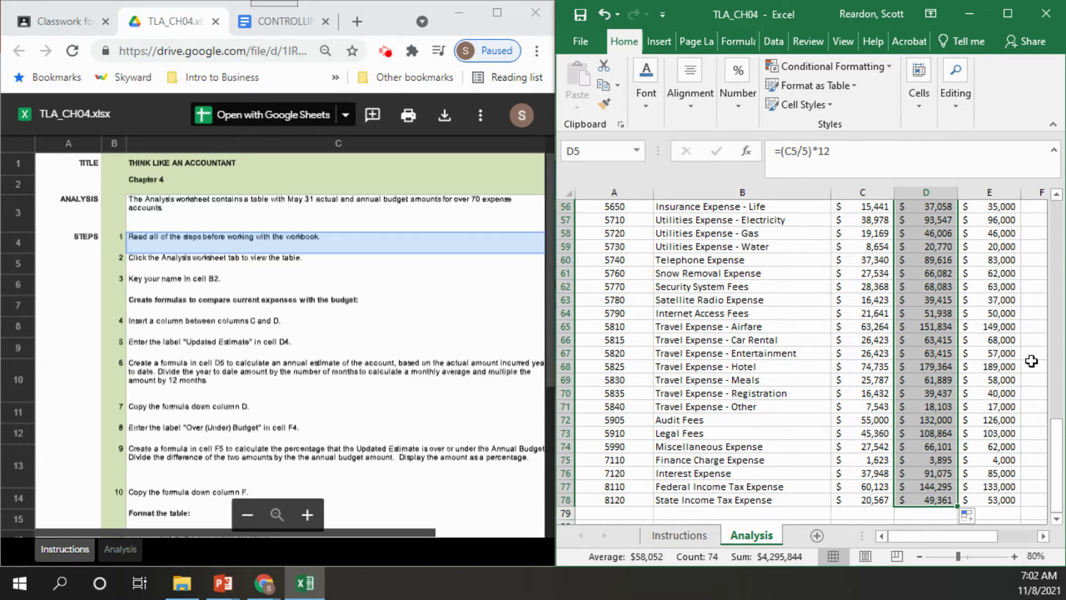
click(1062, 217)
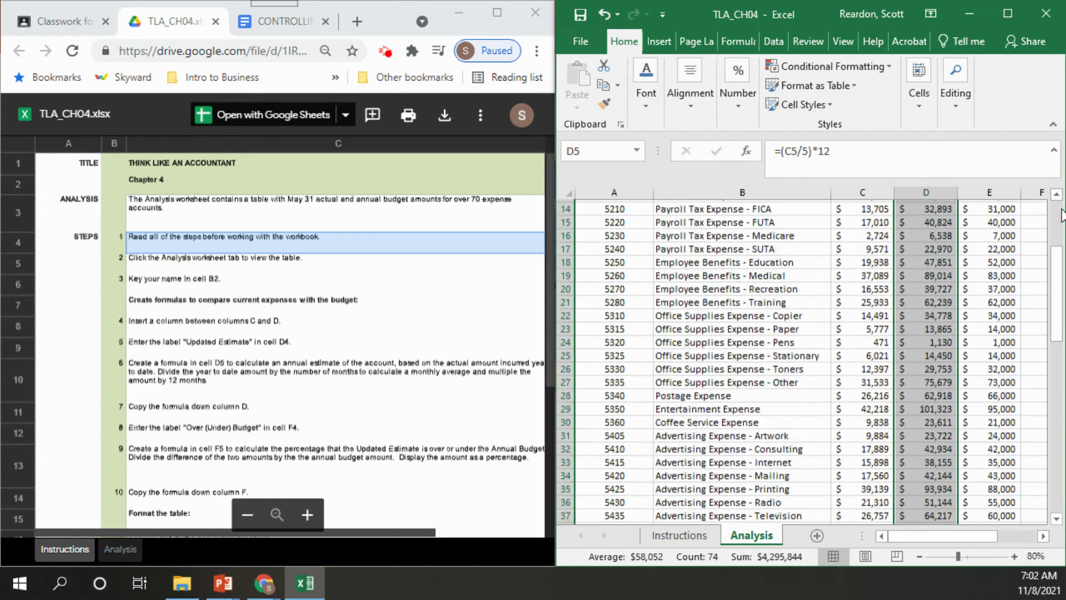
click(1044, 536)
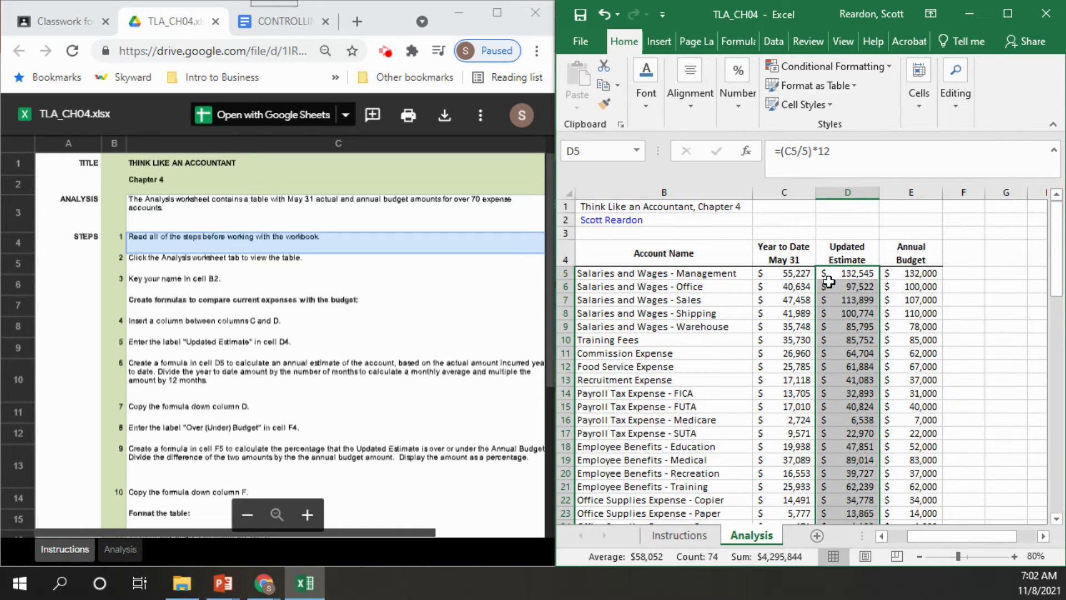
Type the heading 'Over (Under) Budget' in cell F4
click(959, 256)
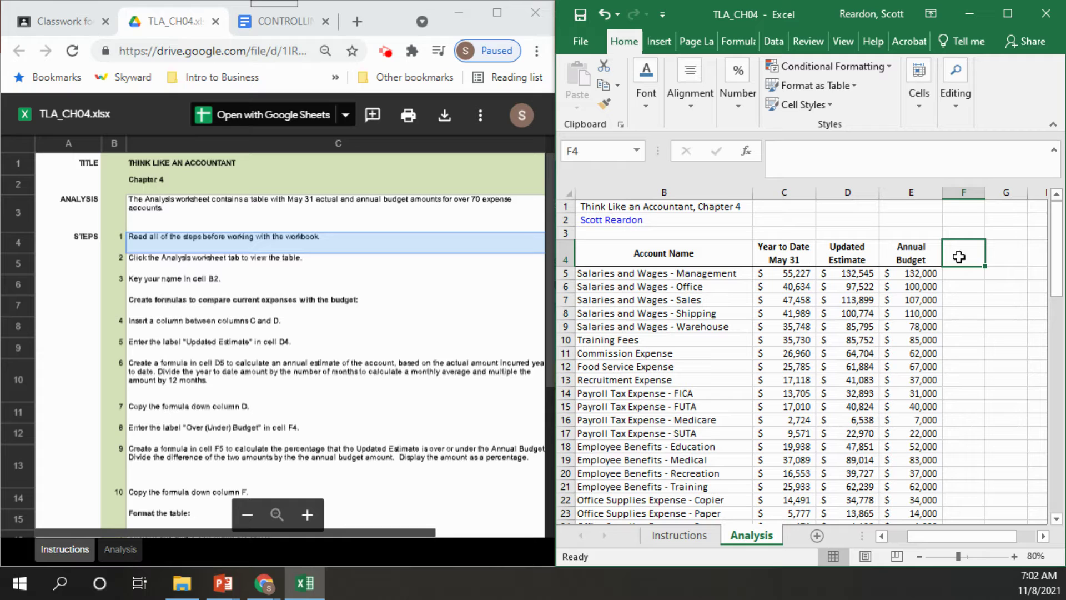
text(Over ()
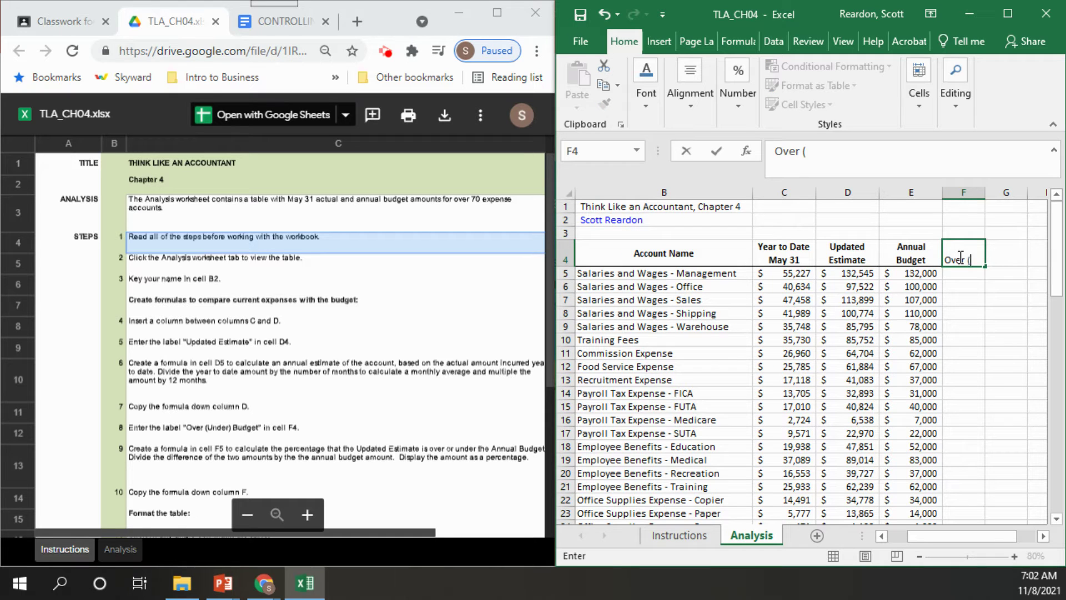
text(Under) Bu)
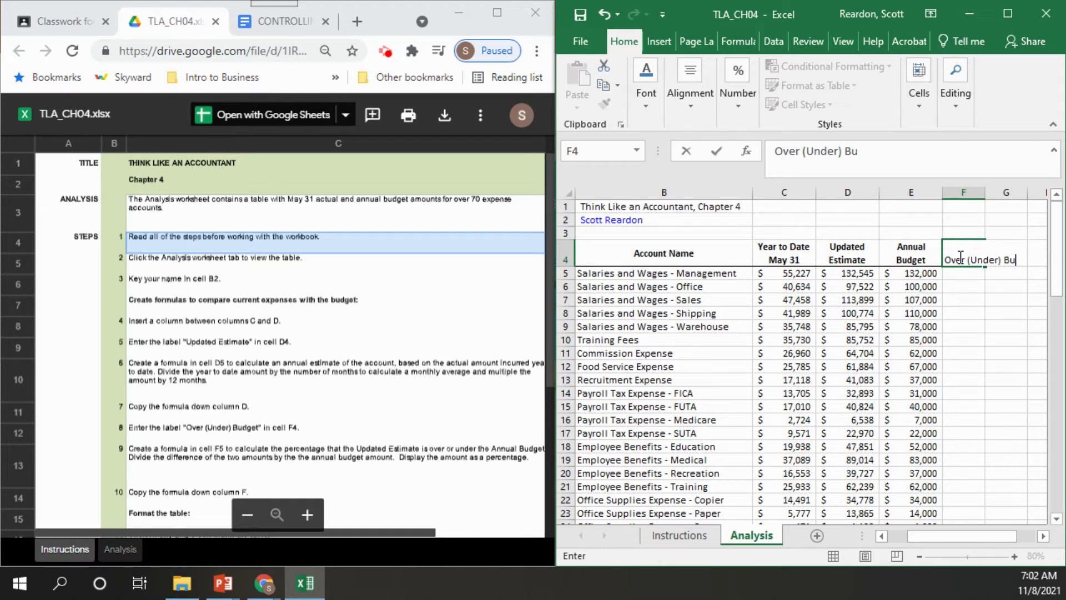
text(dget)
key(Return)
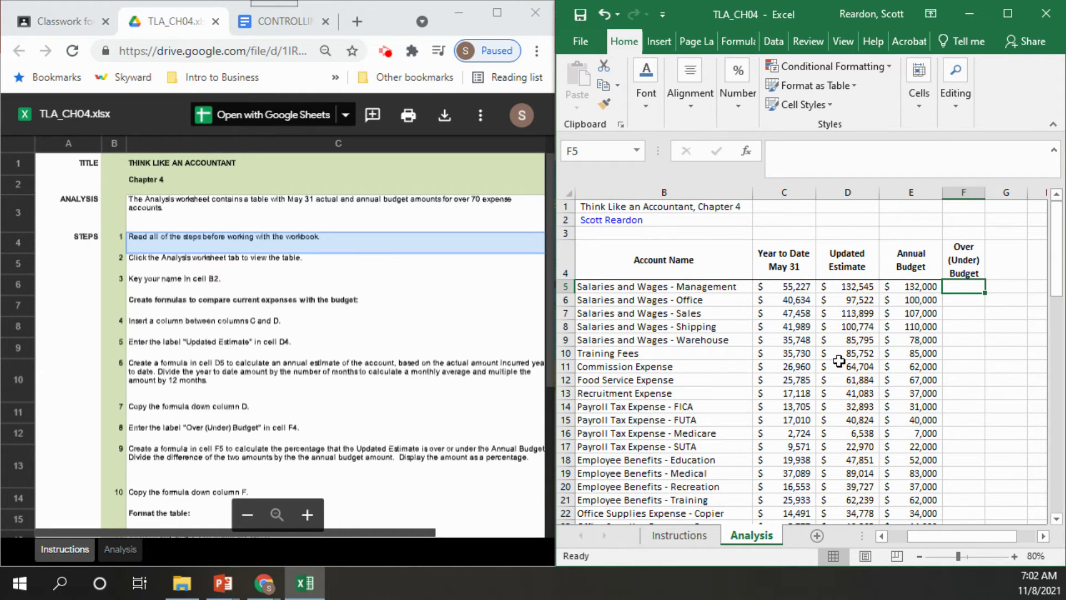
drag(412, 534, 442, 531)
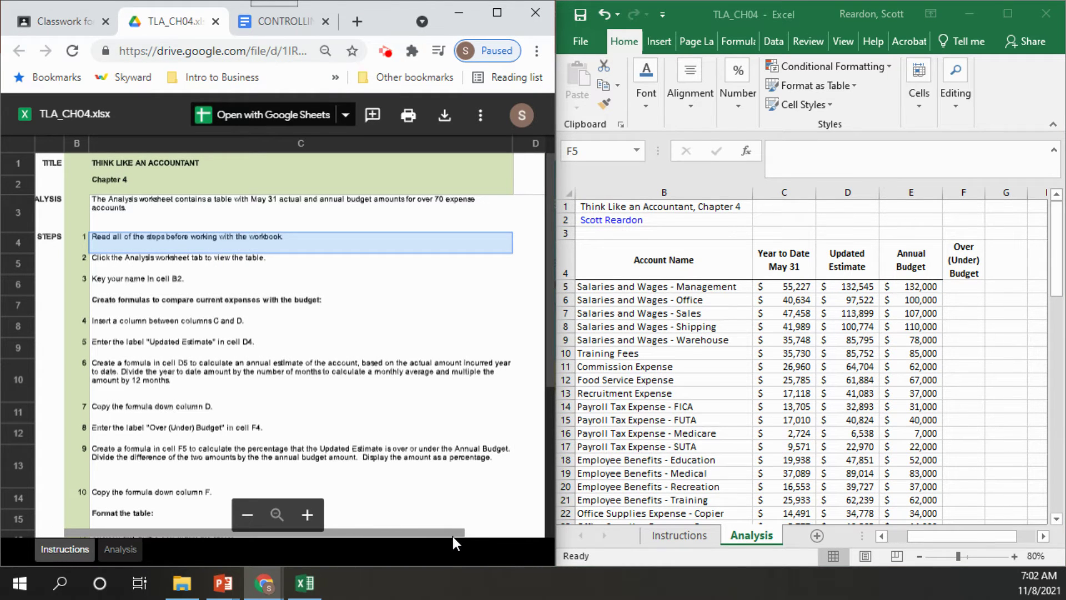
click(965, 286)
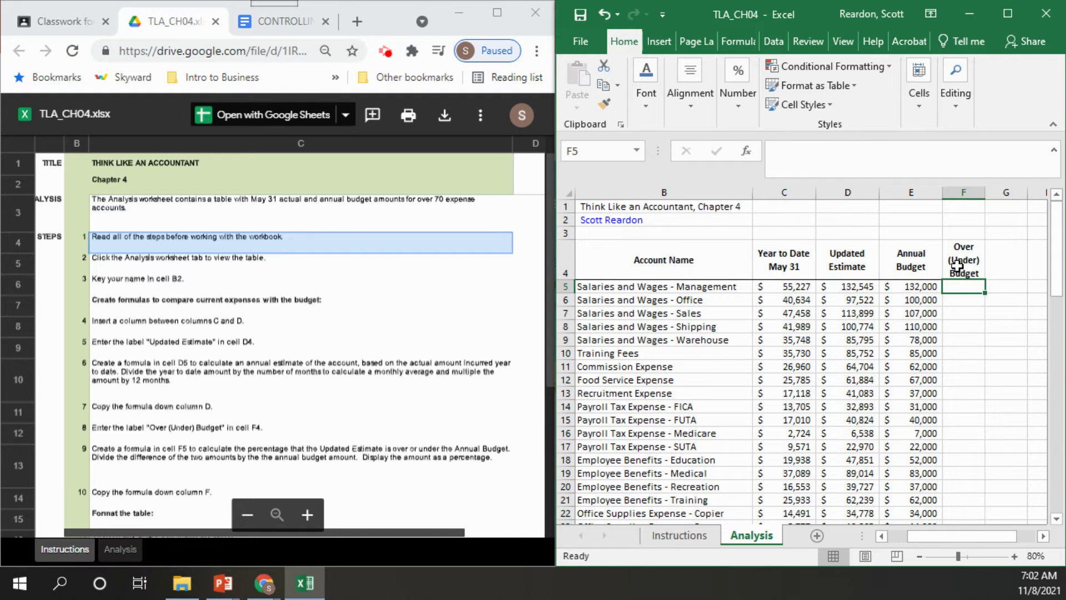
Copy the Annual Budget heading's format onto F4 with Format Painter and widen column F slightly
click(958, 269)
click(908, 271)
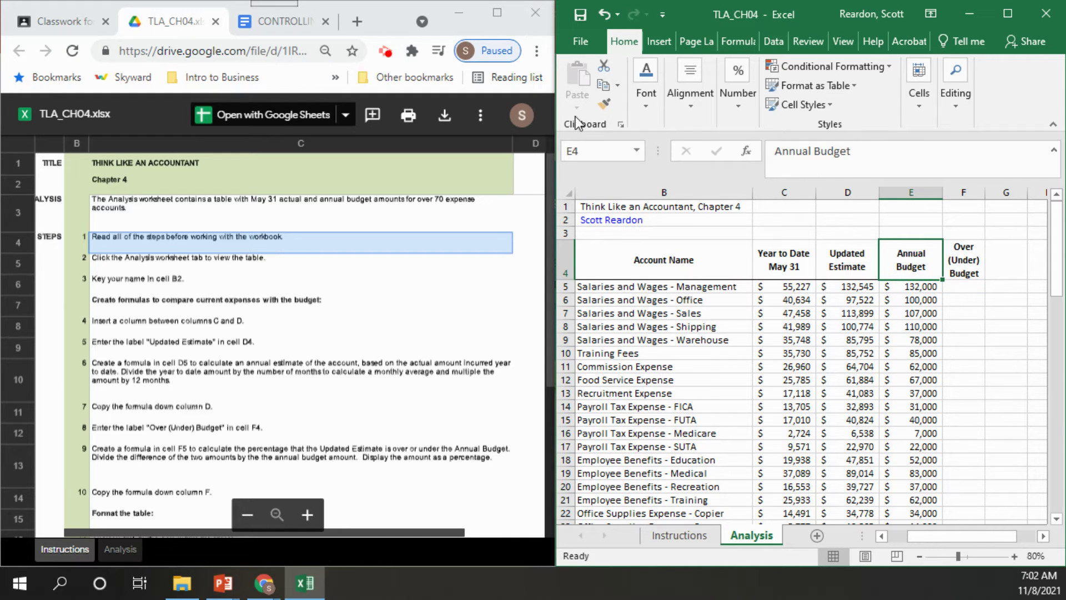
click(603, 103)
click(964, 257)
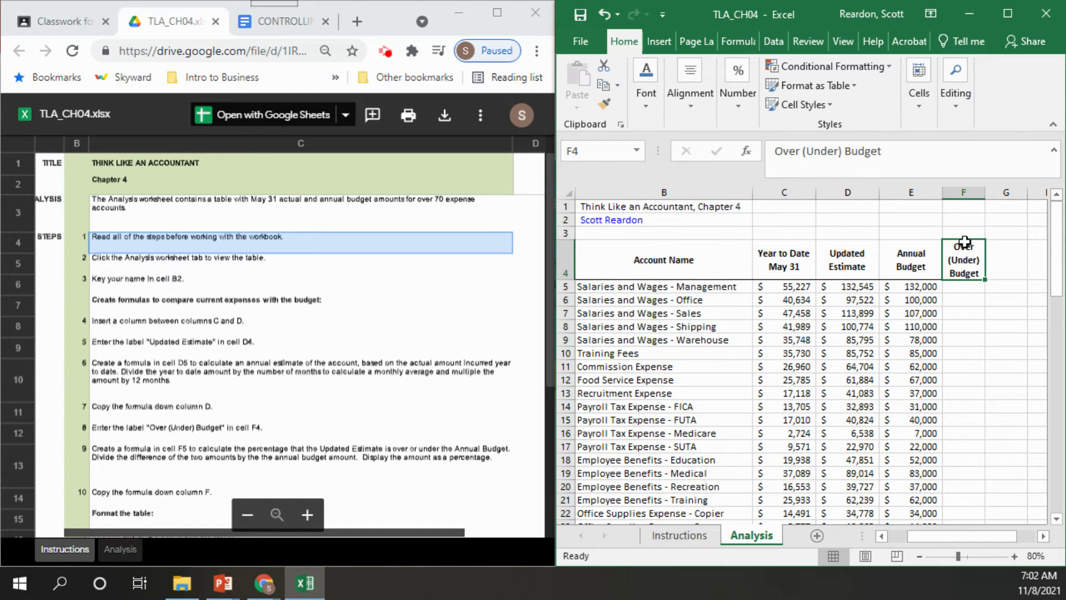
double_click(986, 192)
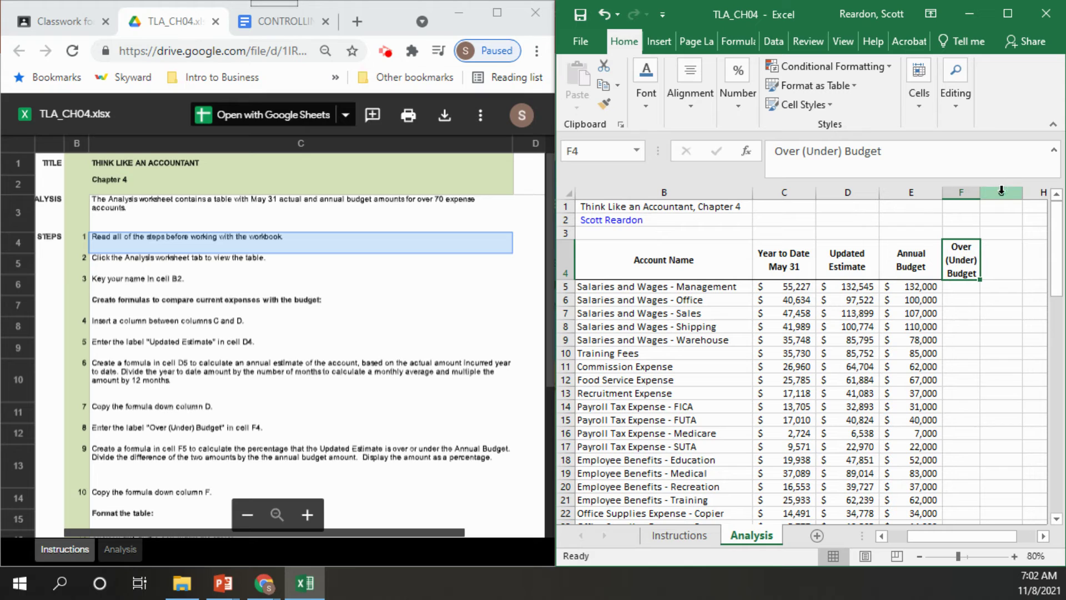
drag(980, 191, 996, 191)
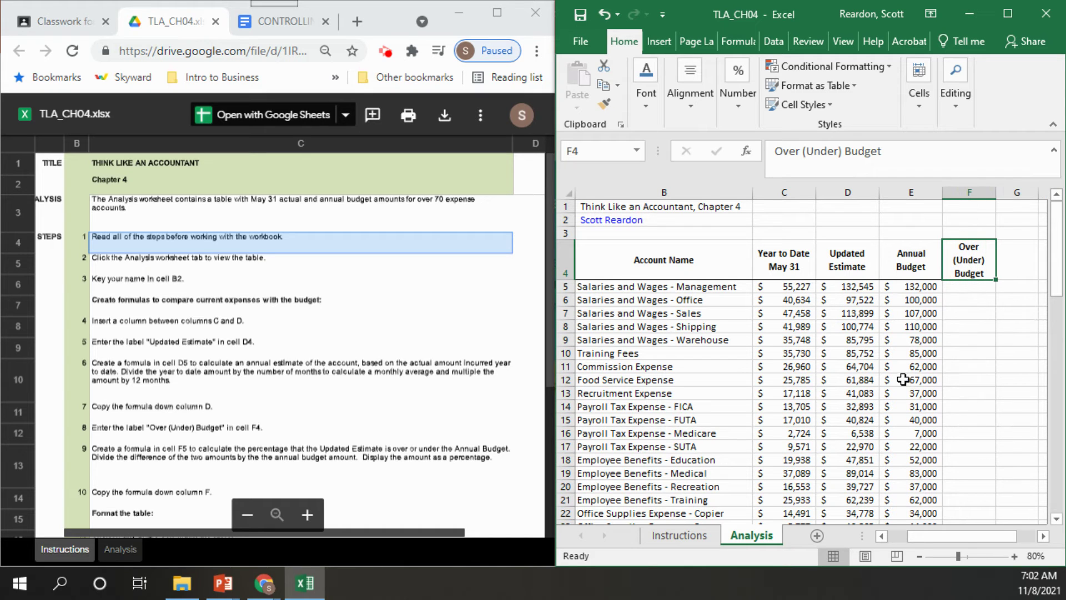
click(962, 289)
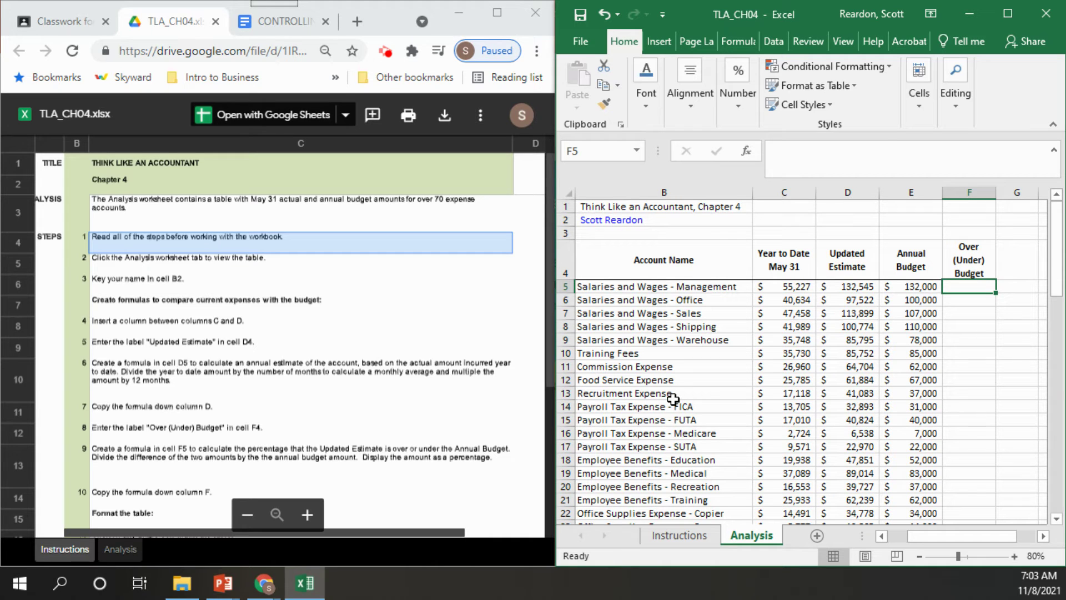
Build the formula =(D5-E5)/E5 in F5 using cell references D5 and E5
text(=)
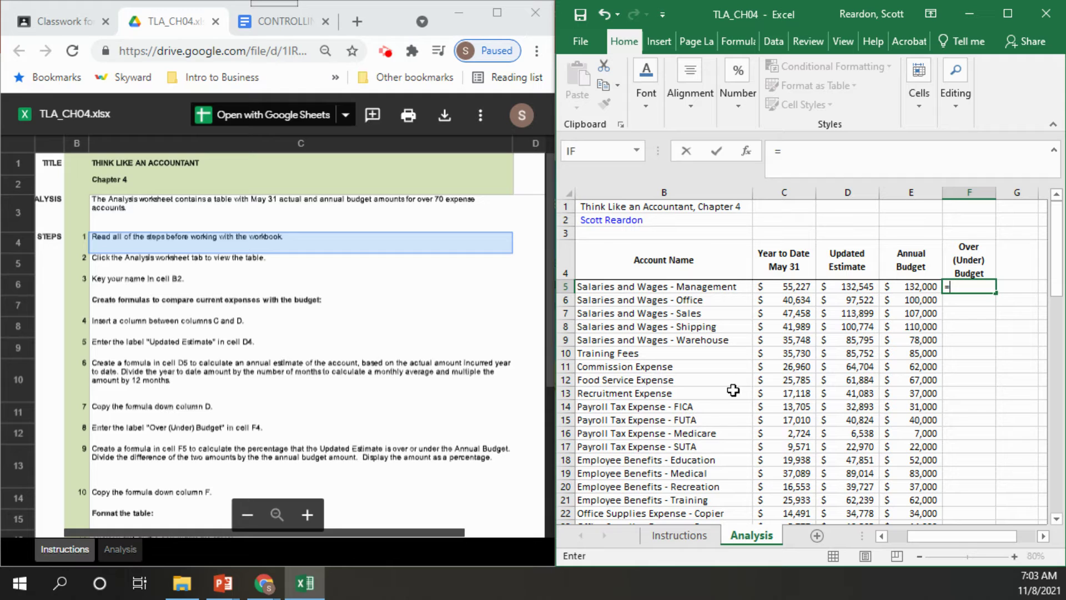
click(854, 286)
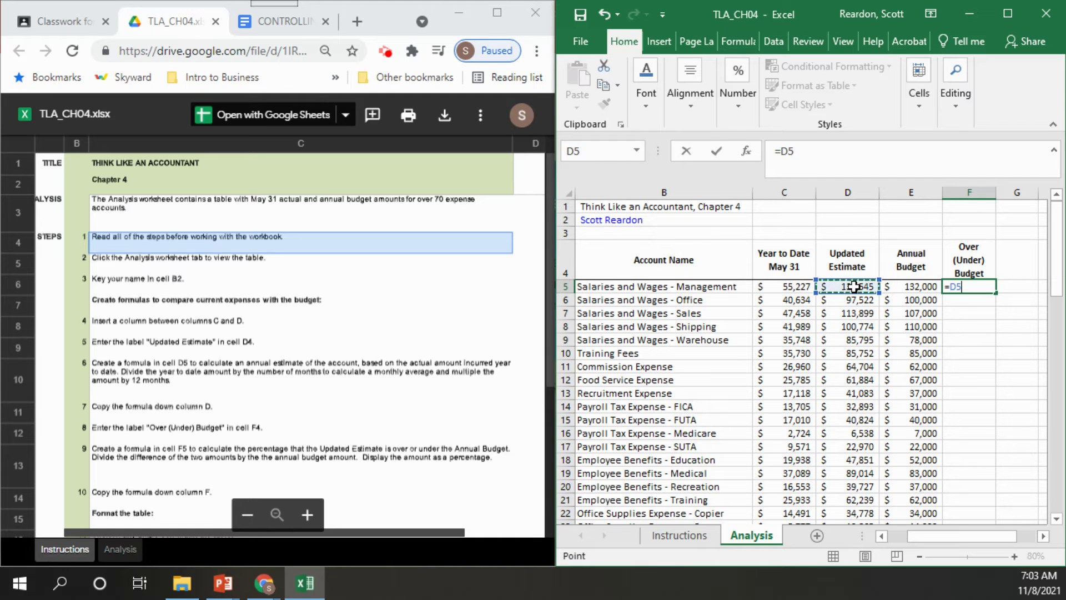
text(-)
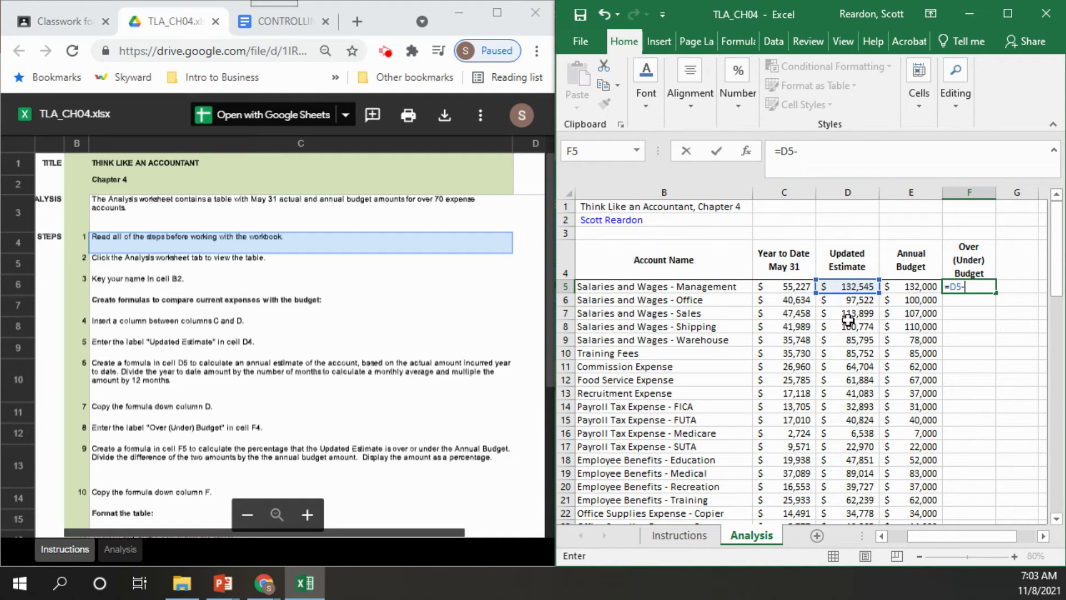
click(918, 287)
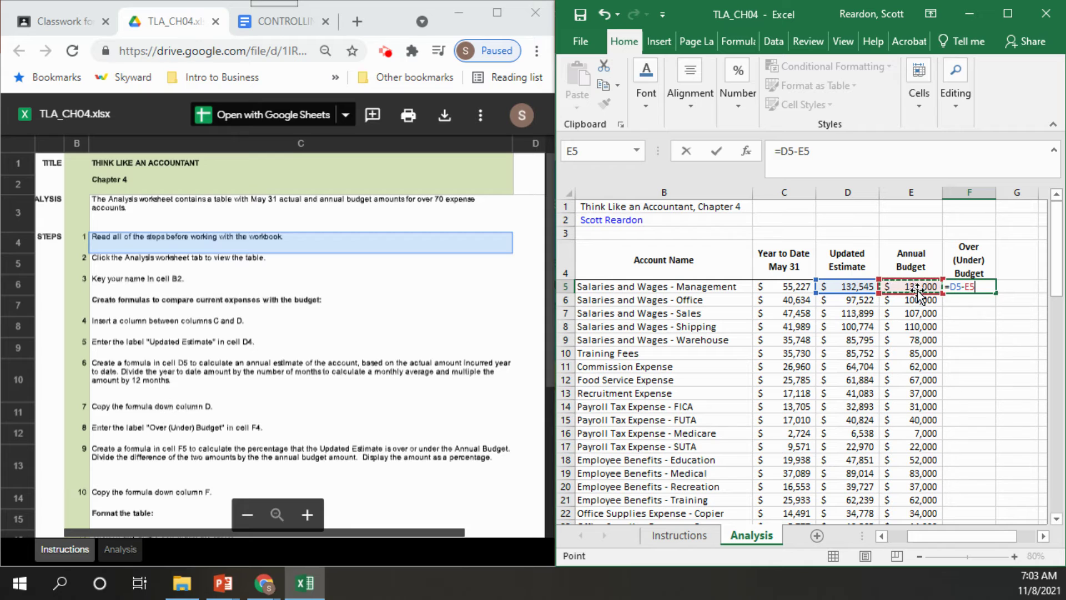
click(782, 151)
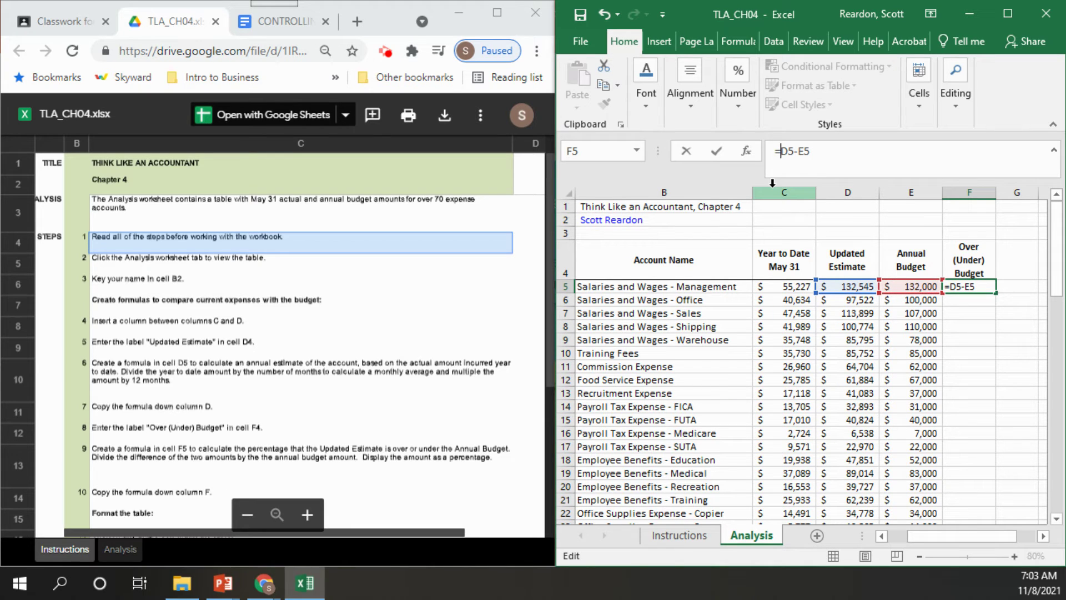
text(()
click(821, 153)
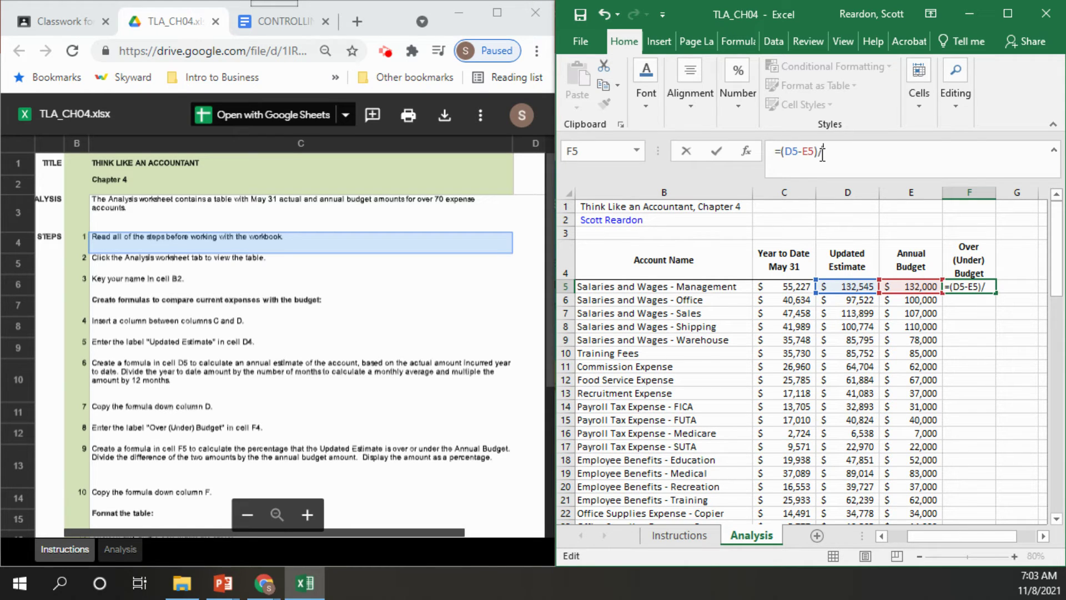
click(914, 285)
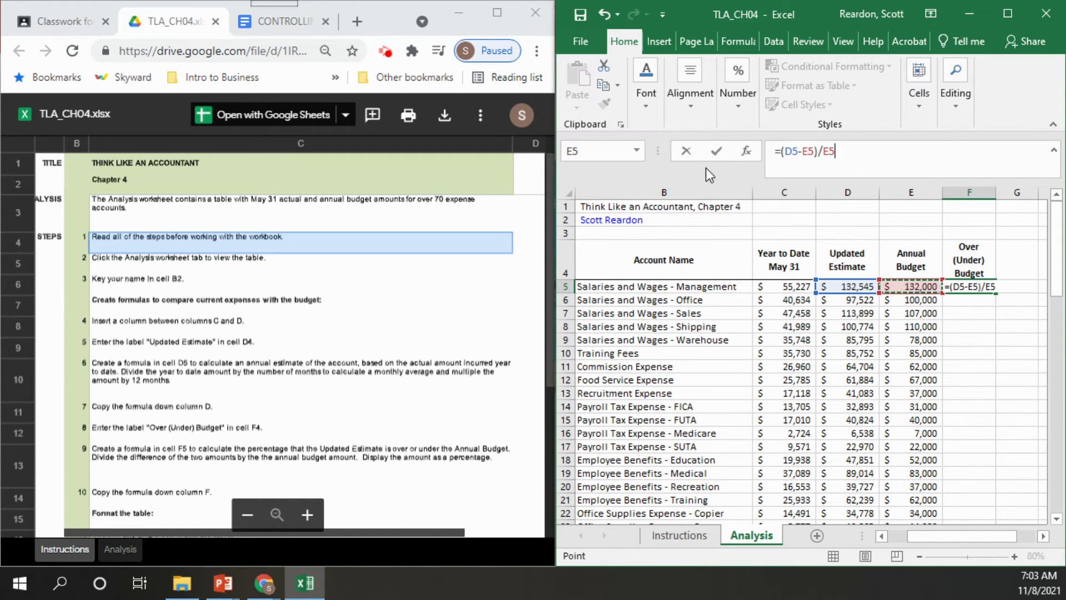
Confirm the F5 formula and format it as a percentage, showing 0%
click(714, 155)
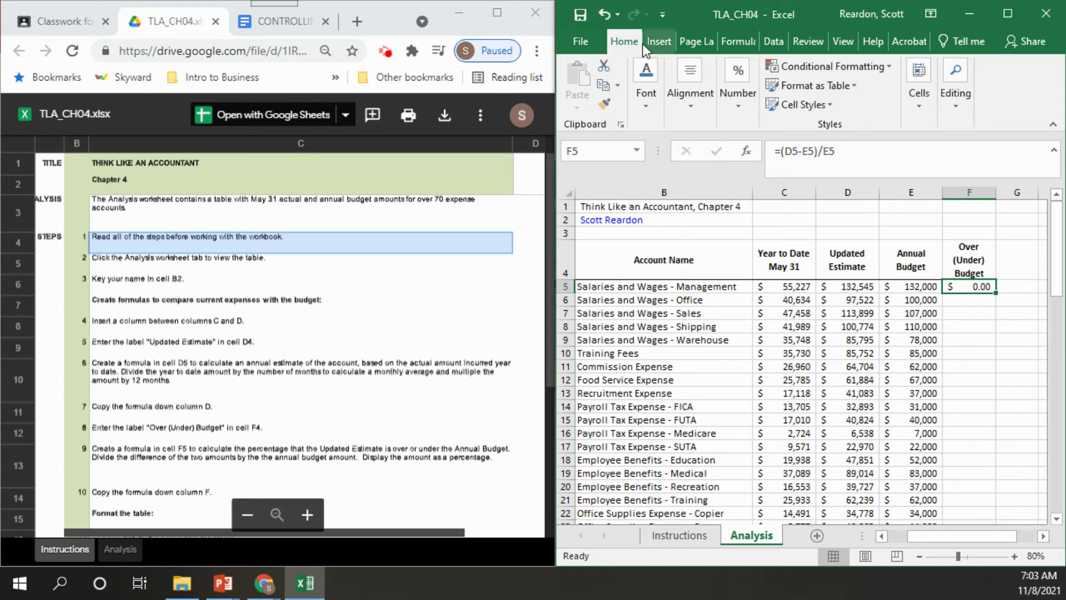
click(737, 109)
click(758, 175)
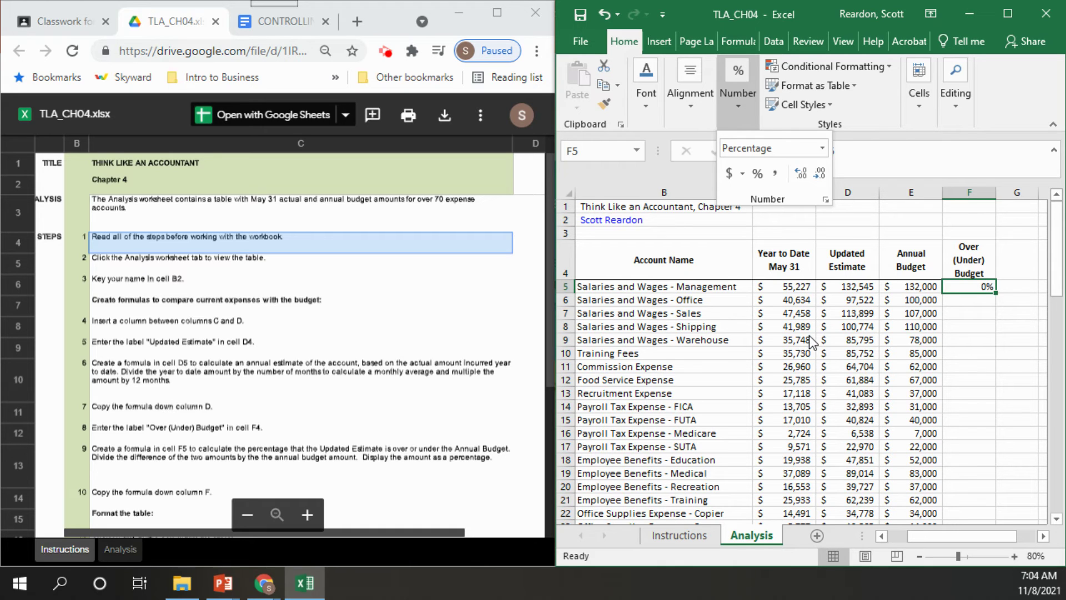
Fill the F5 percentage formula down column F to row 78, checking the assignment instructions
click(997, 295)
drag(995, 297, 997, 503)
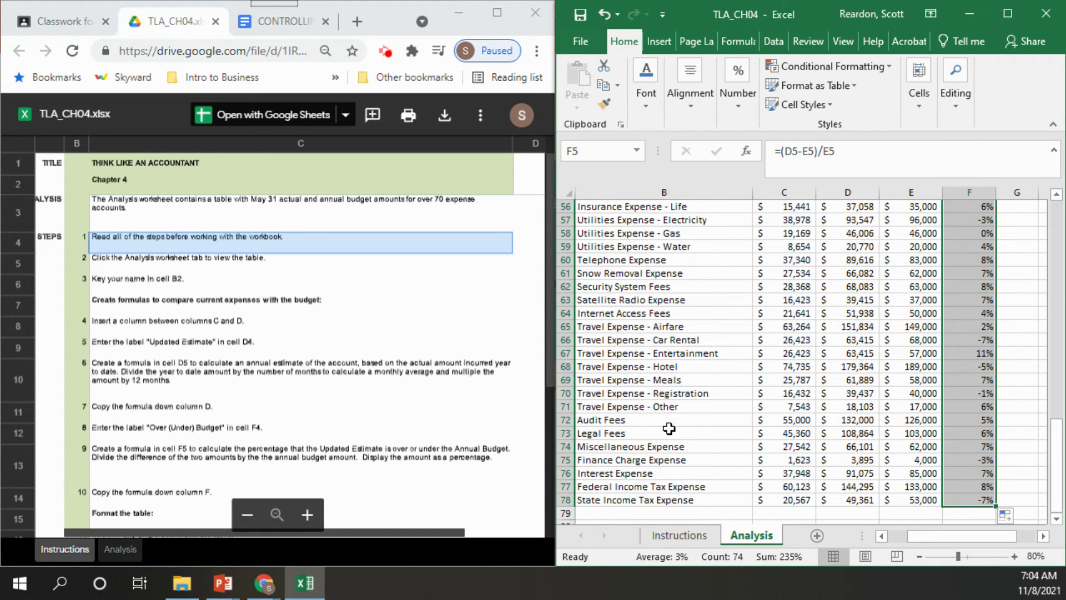
click(524, 378)
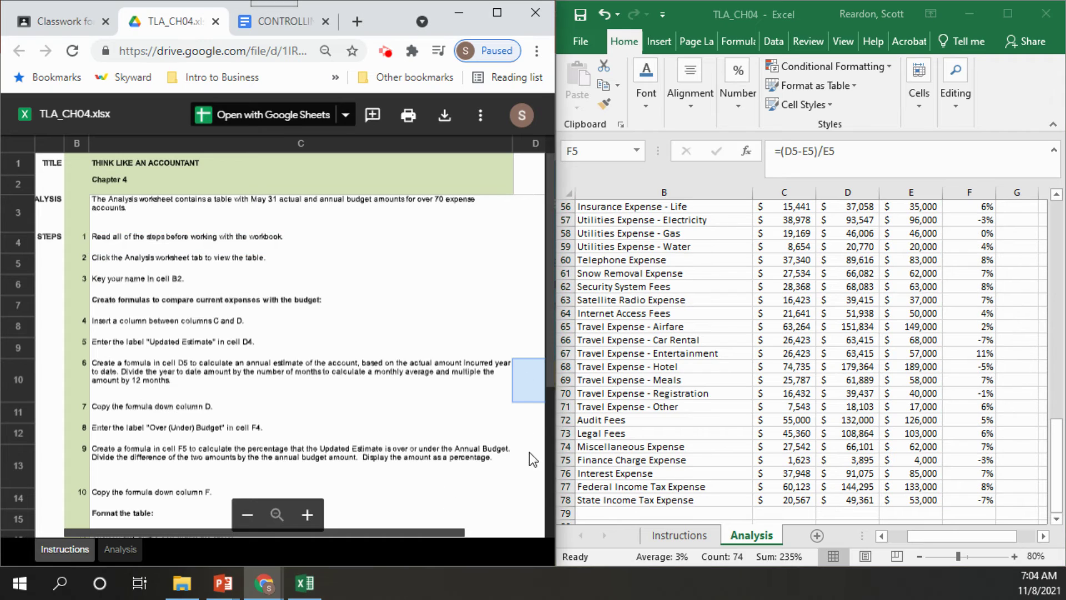
click(152, 511)
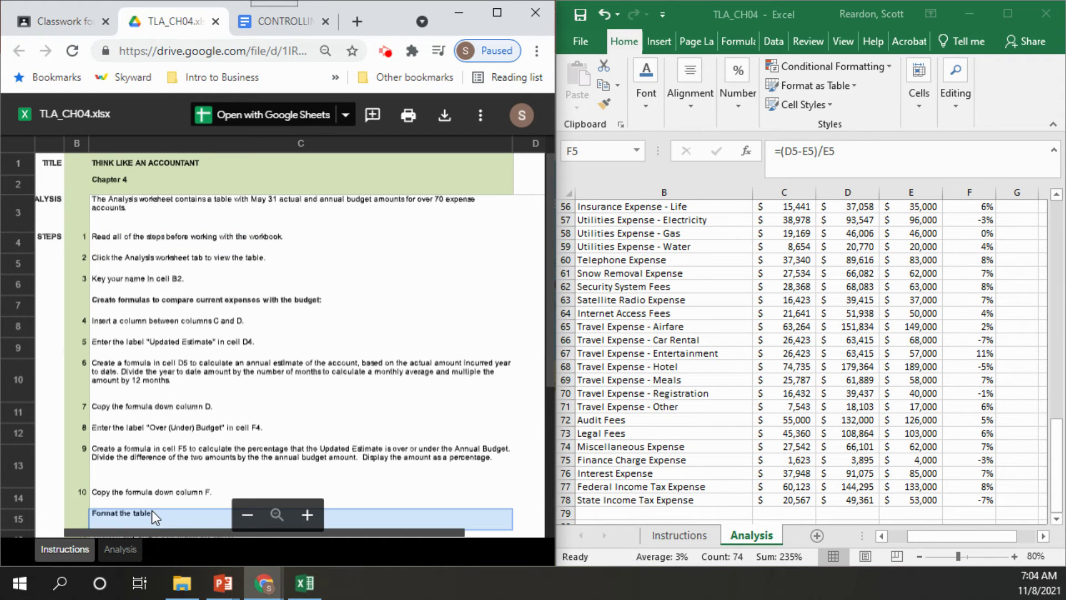
click(403, 492)
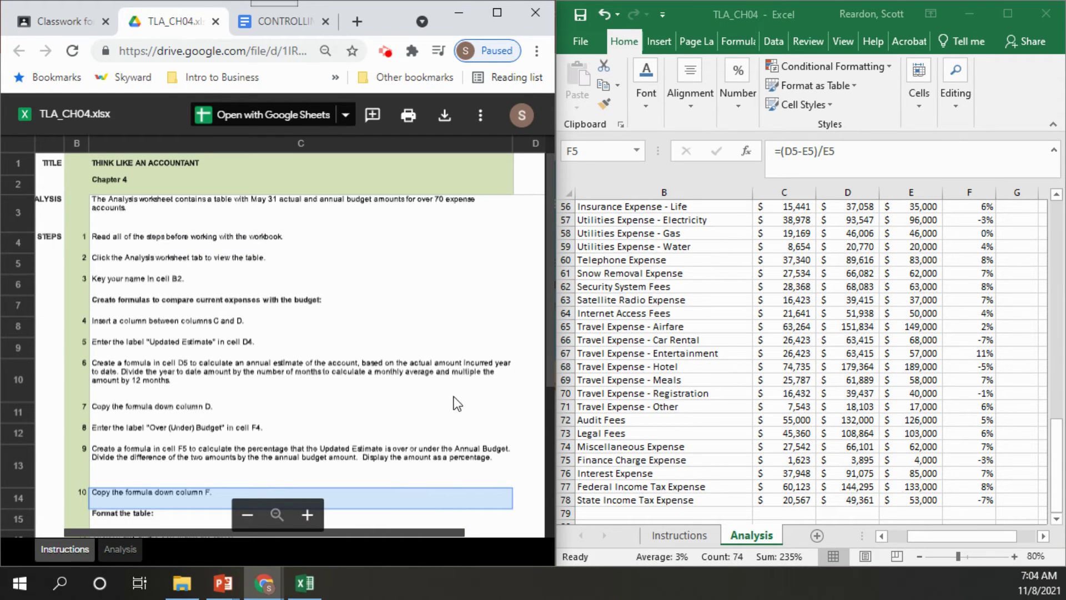
click(443, 416)
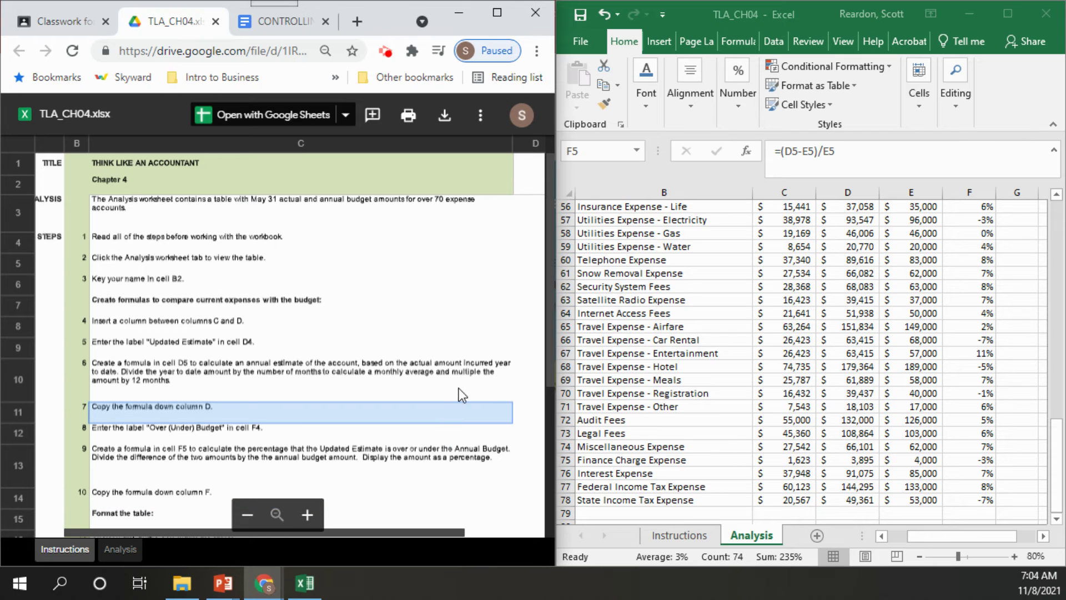
drag(549, 321, 551, 478)
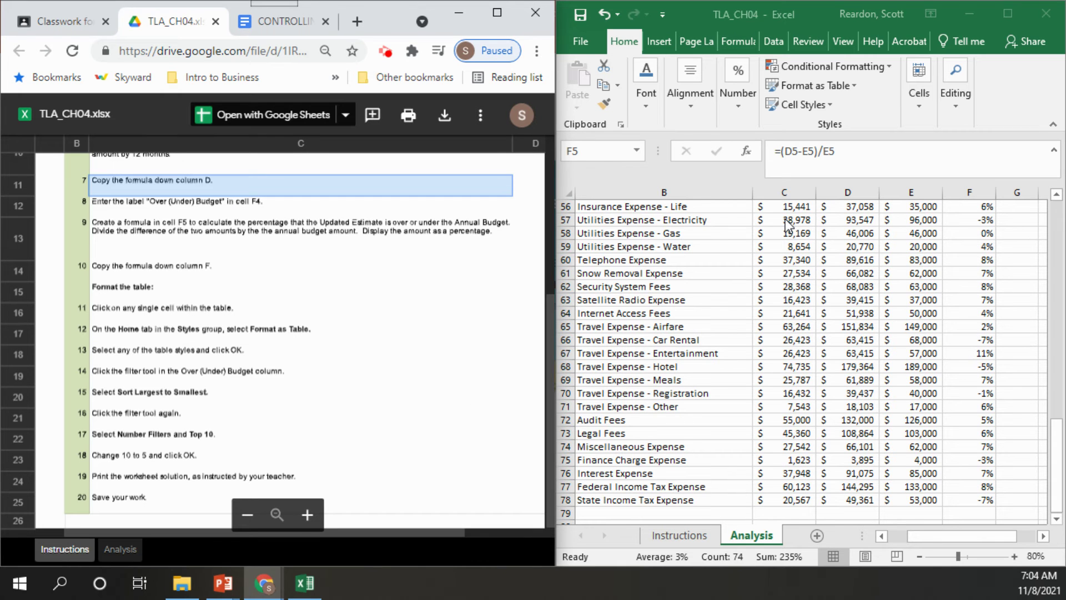
Verify F5's formula with F2, leave it unchanged, and select cell C8 inside the data
key(alt+Tab)
key(F2)
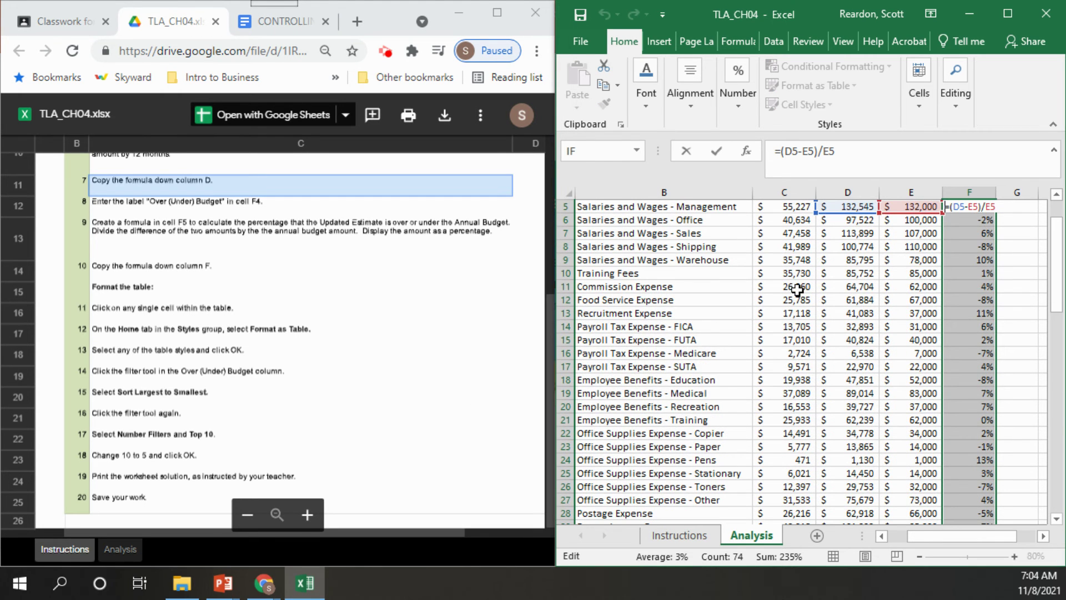
key(ctrl+Return)
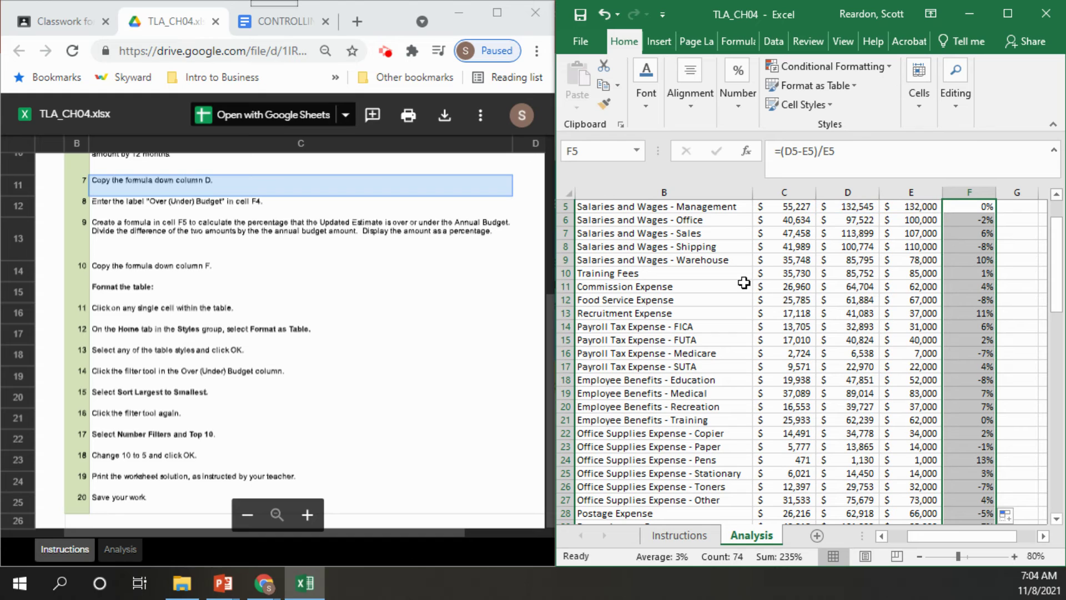
click(772, 249)
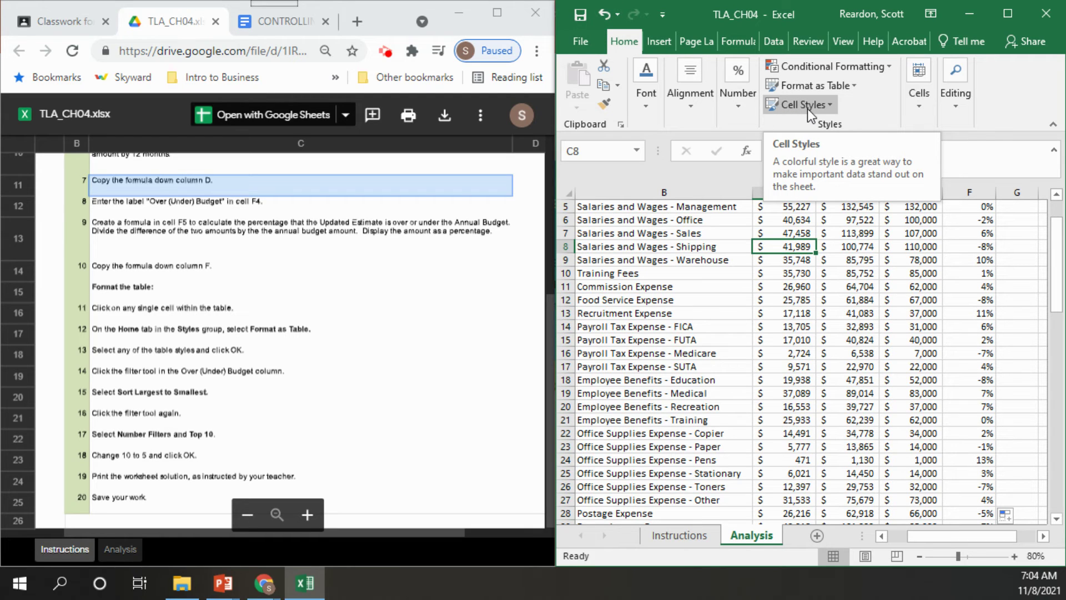
click(851, 84)
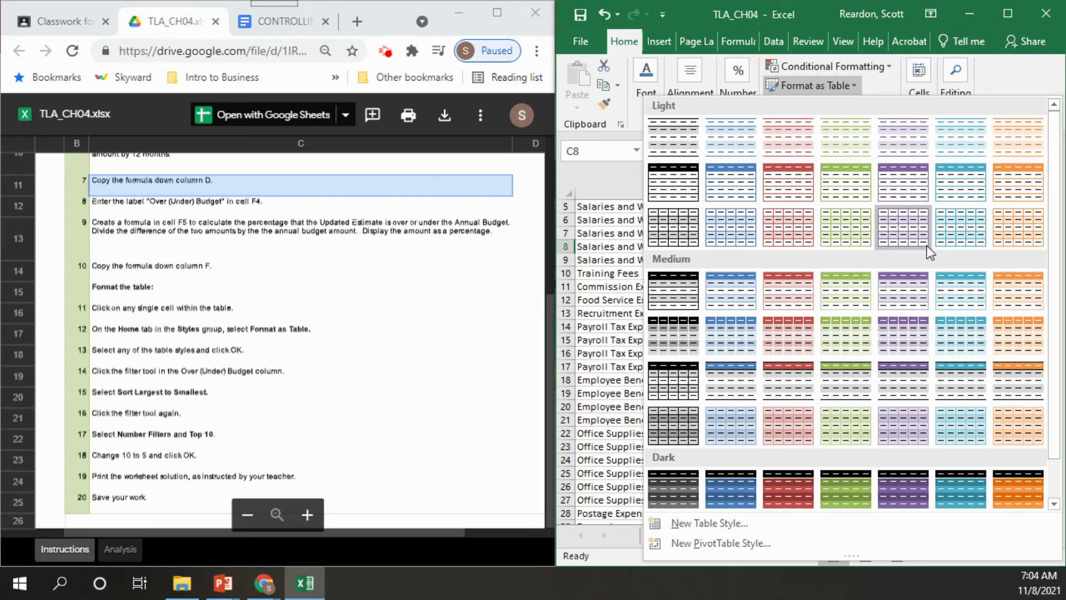
Format range $A$4:$F$78 as an orange Medium table with headers, creating Table1
click(1015, 286)
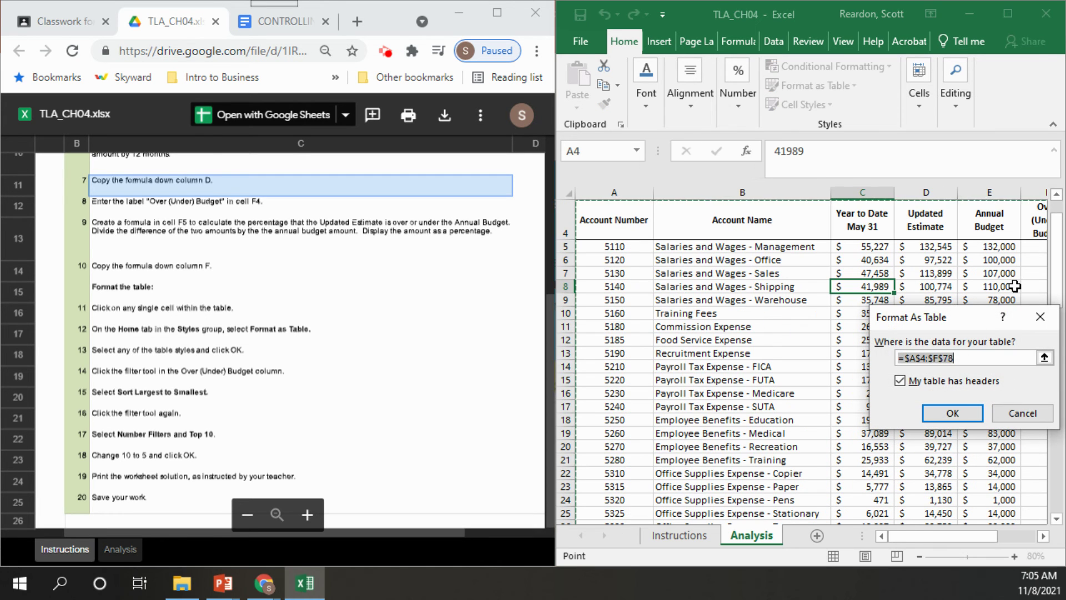
click(953, 414)
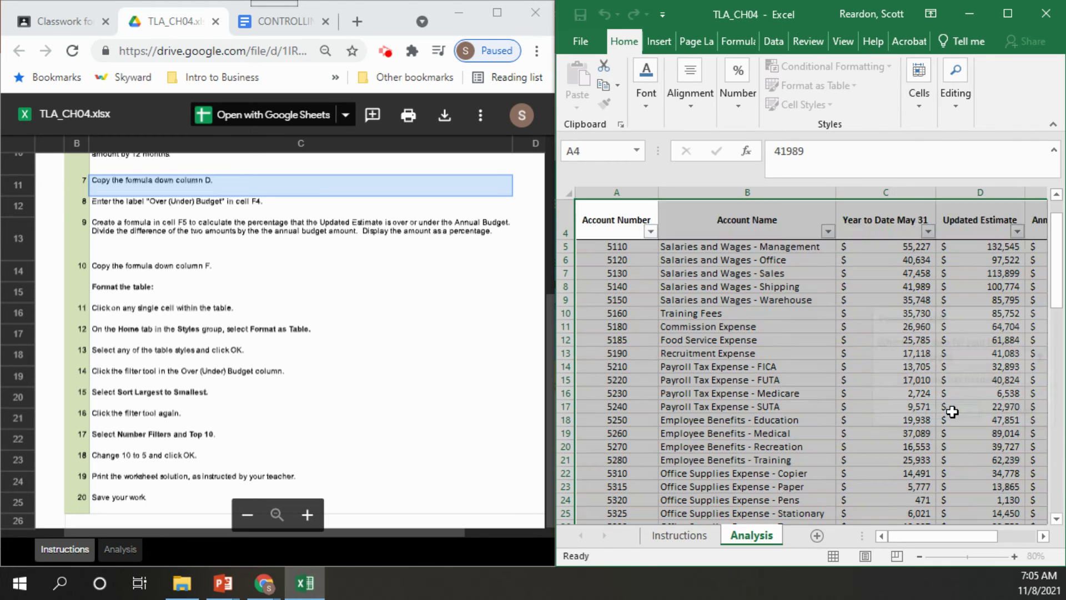
drag(947, 538, 988, 539)
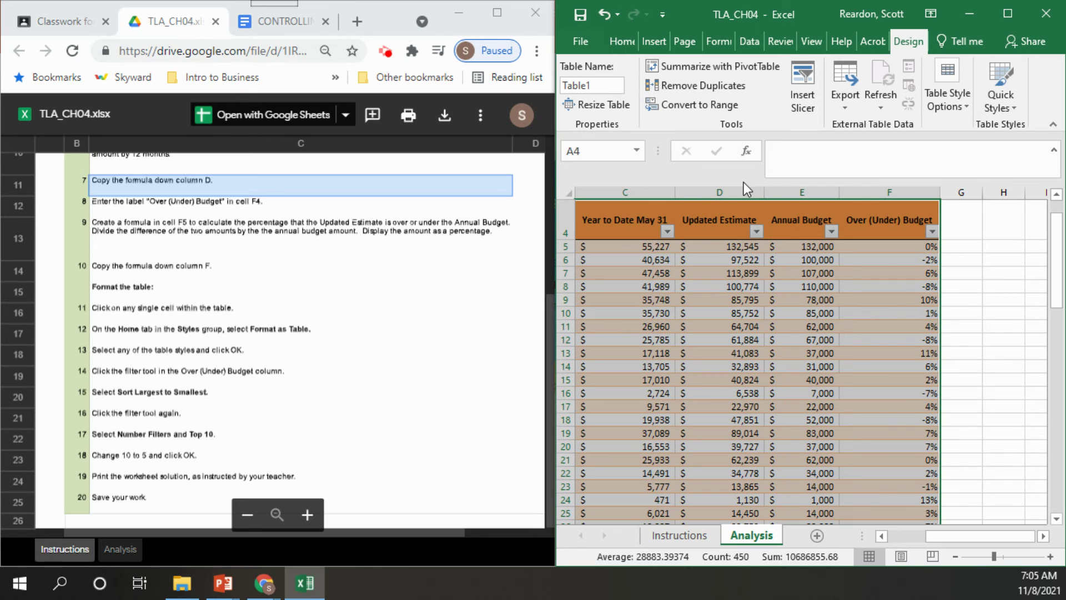
Sort the table by Over (Under) Budget largest to smallest, so 18% and 13% lead
click(933, 233)
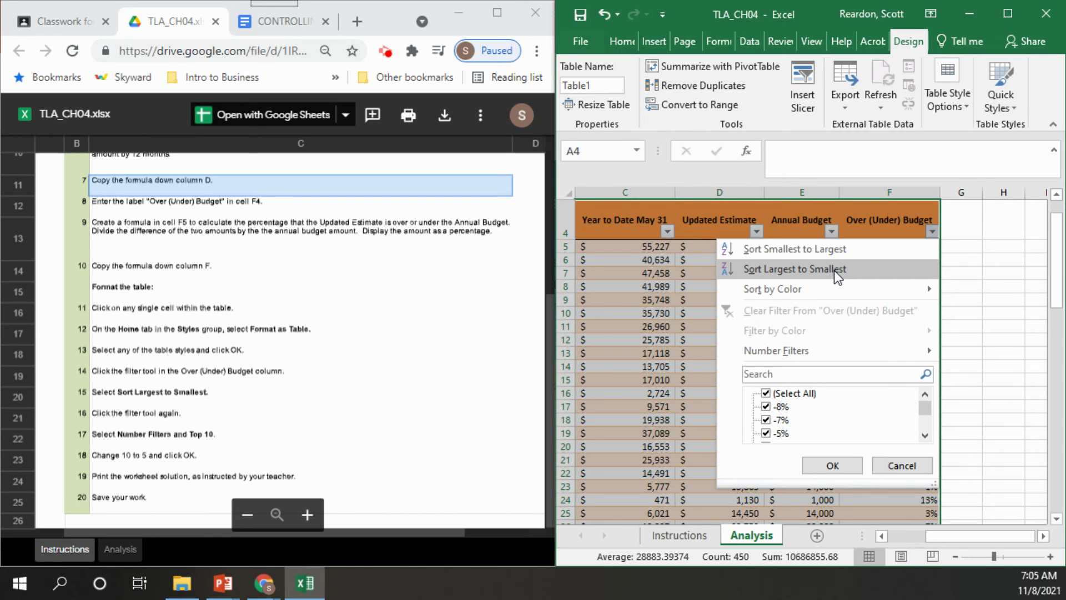
click(834, 270)
drag(901, 541, 972, 533)
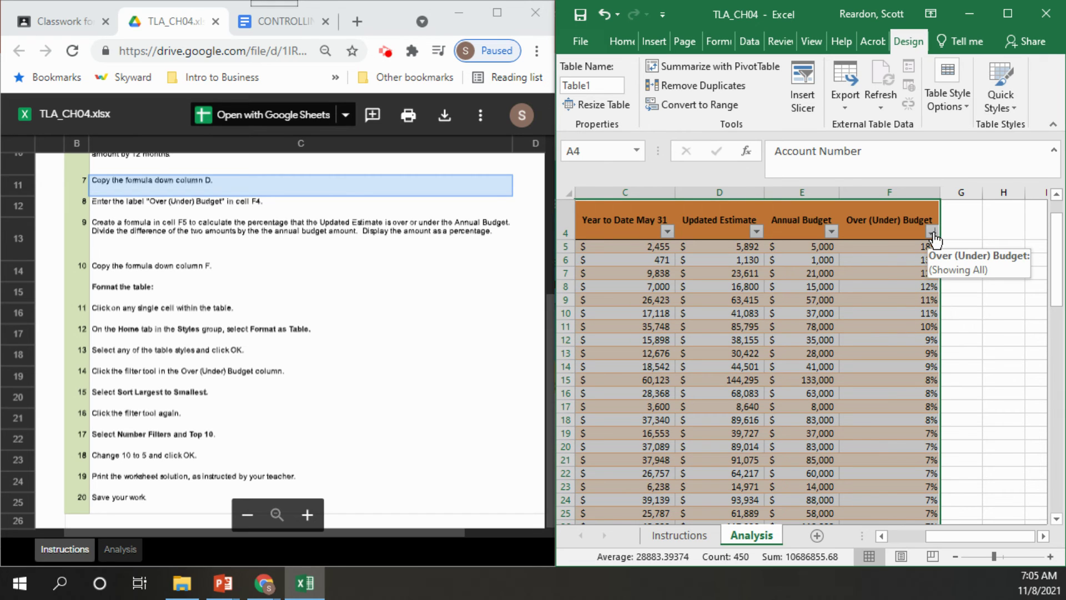
click(934, 233)
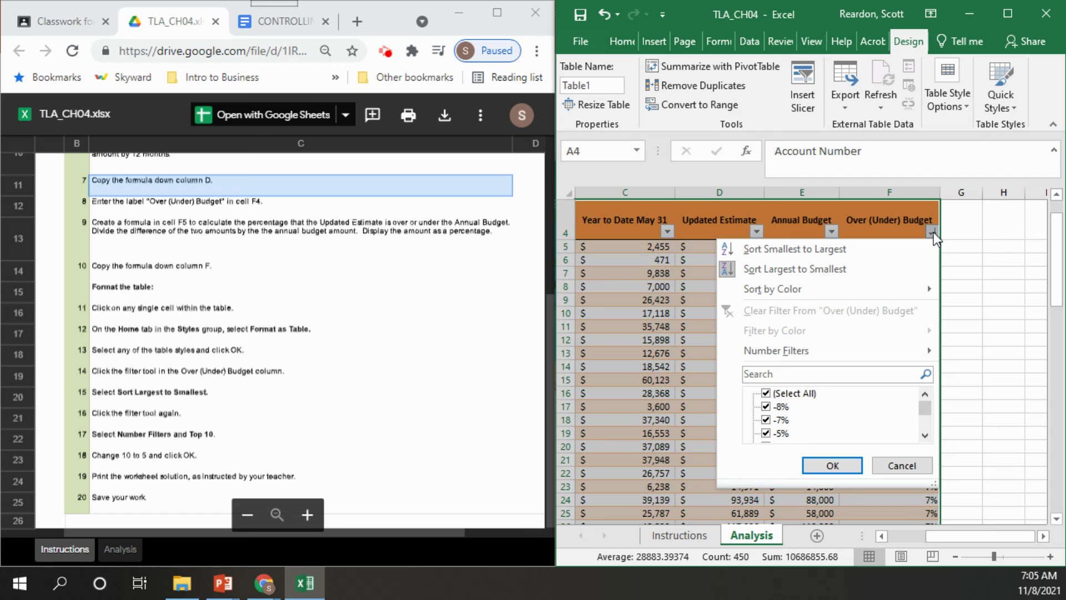
Filter Over (Under) Budget with a Top 10 filter set to 5, leaving 18% down to 11%
mouse_move(870, 356)
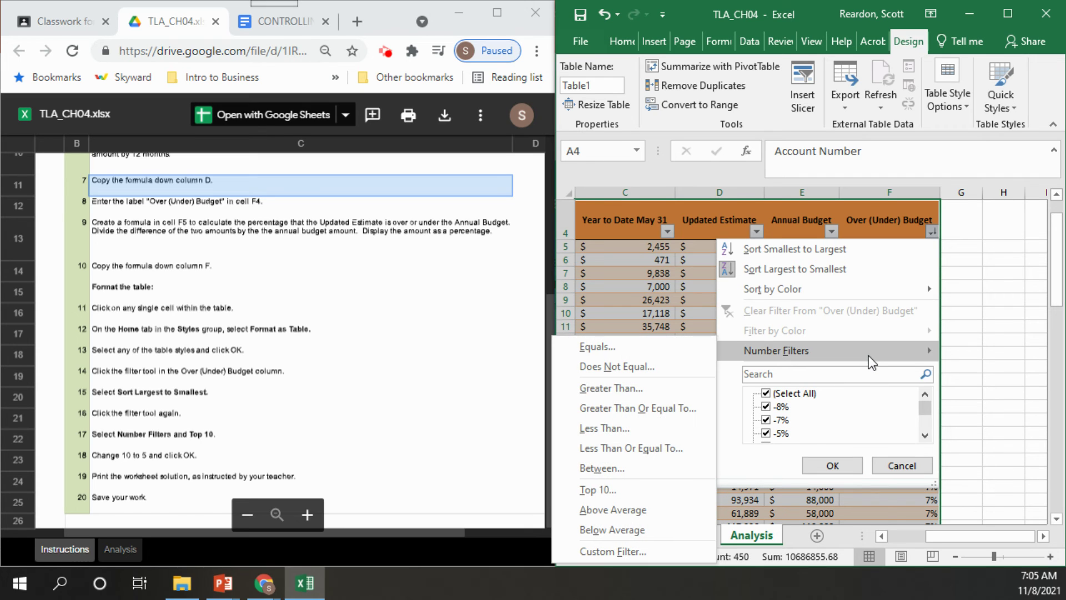
click(638, 489)
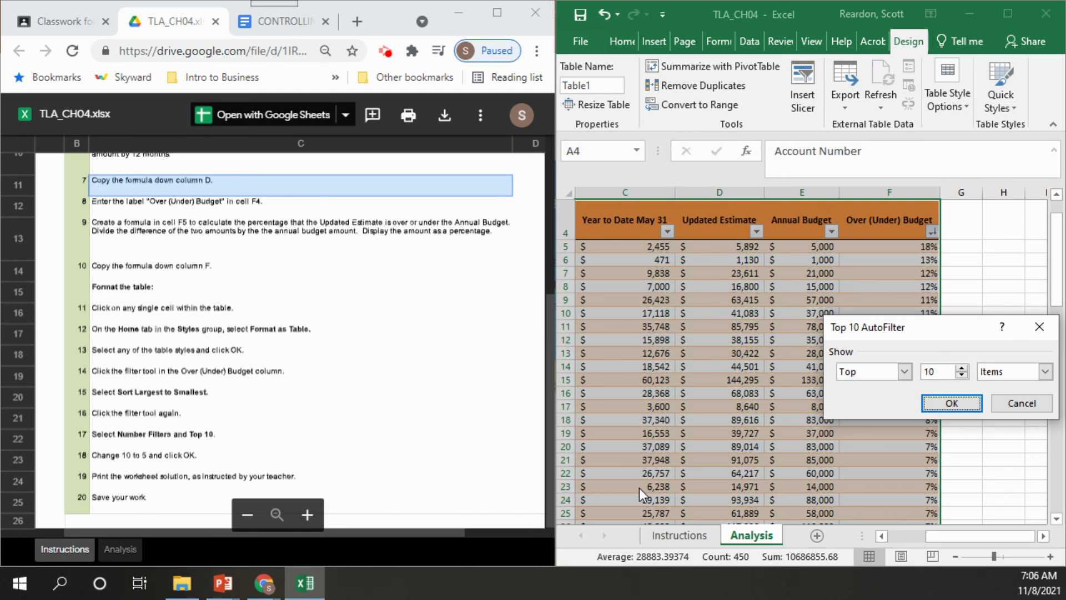
click(962, 376)
click(962, 376)
click(962, 376)
click(962, 375)
click(962, 376)
click(944, 405)
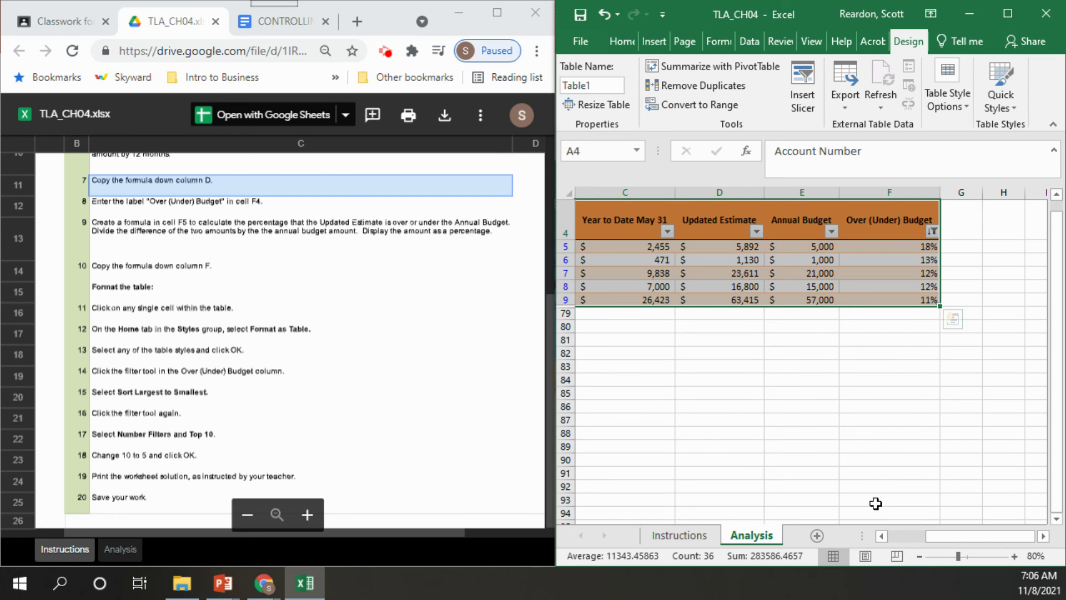
drag(935, 540, 888, 537)
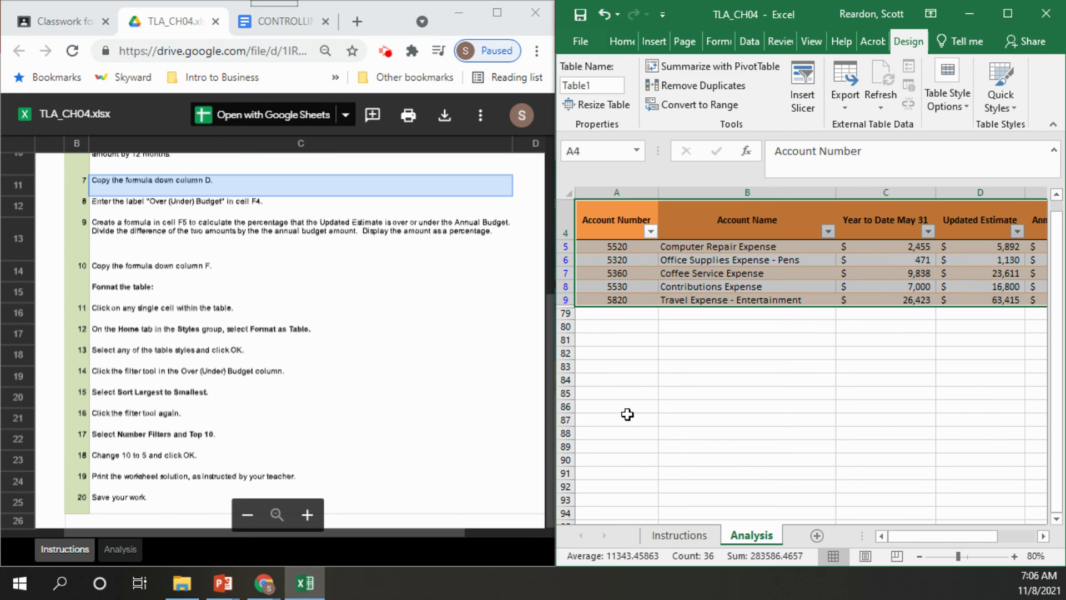
click(286, 22)
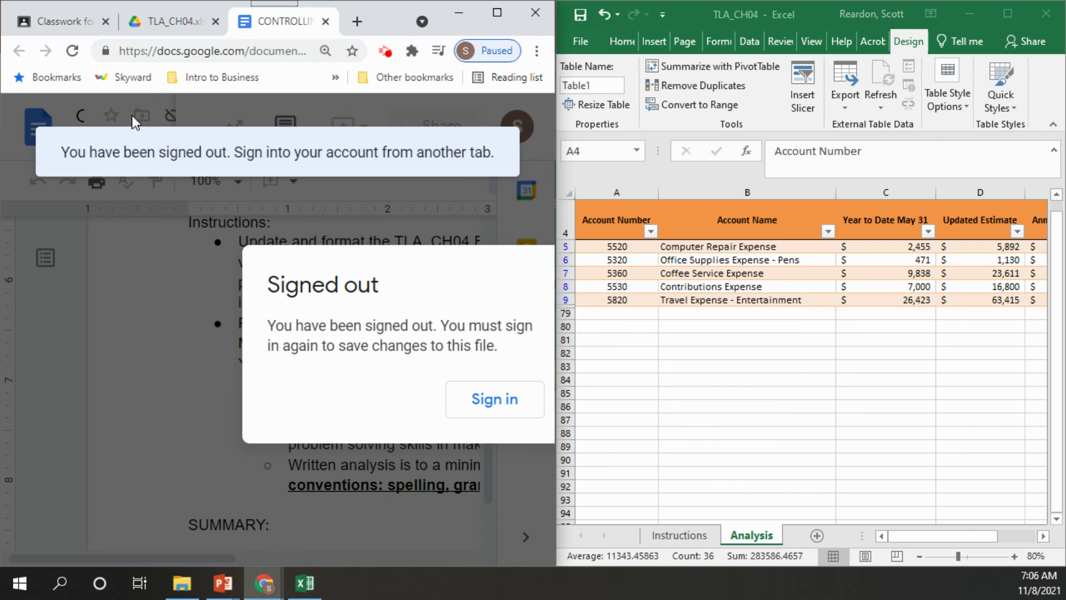
Return to the CONTROLLING OPERATING EXPENSES document and sign back into the account with the saved password
click(63, 20)
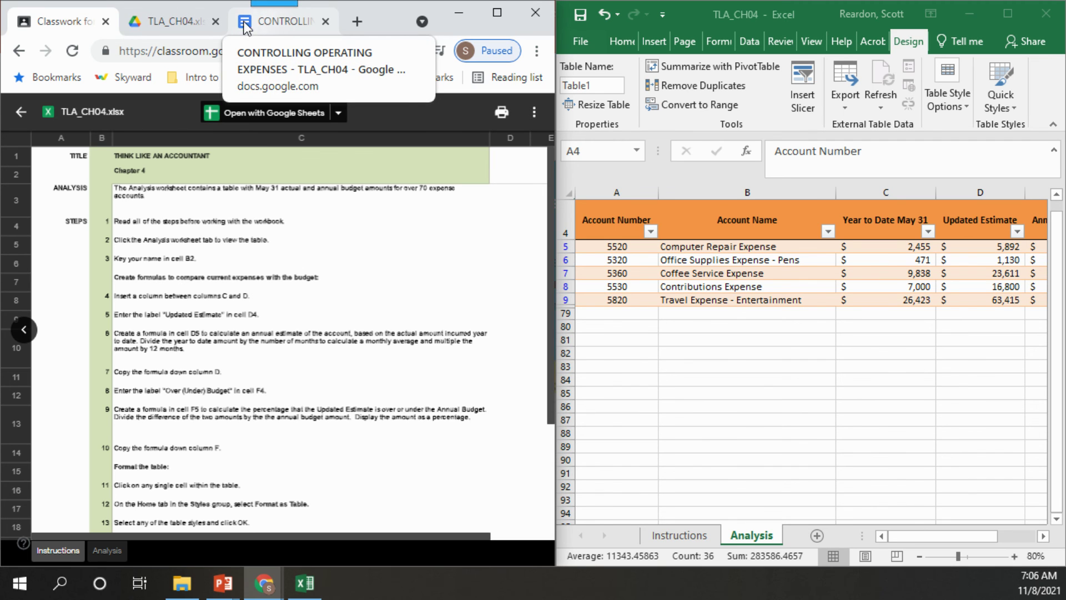
click(260, 23)
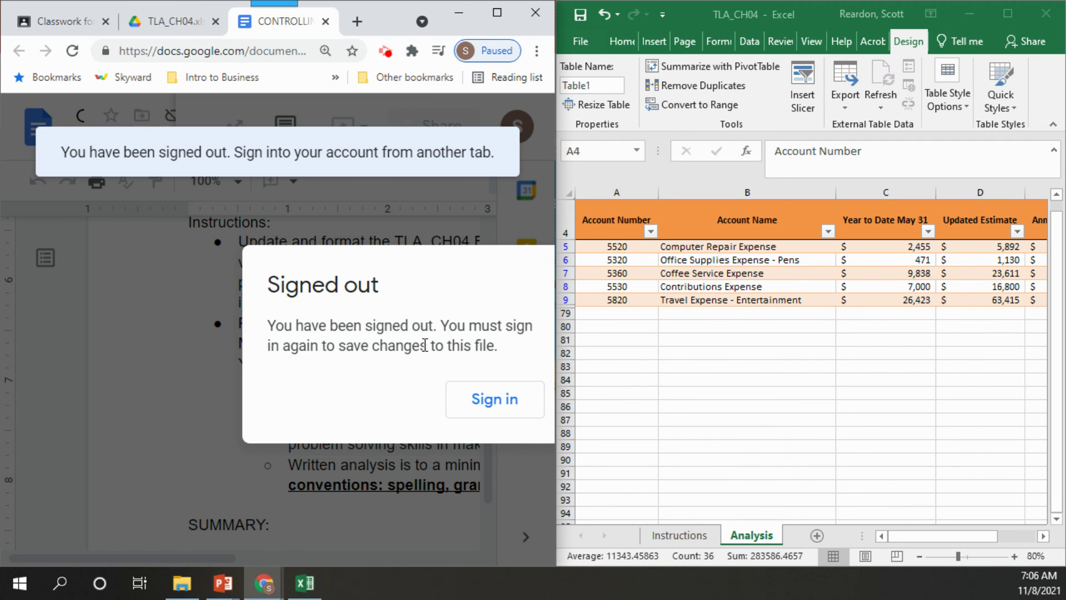
click(494, 403)
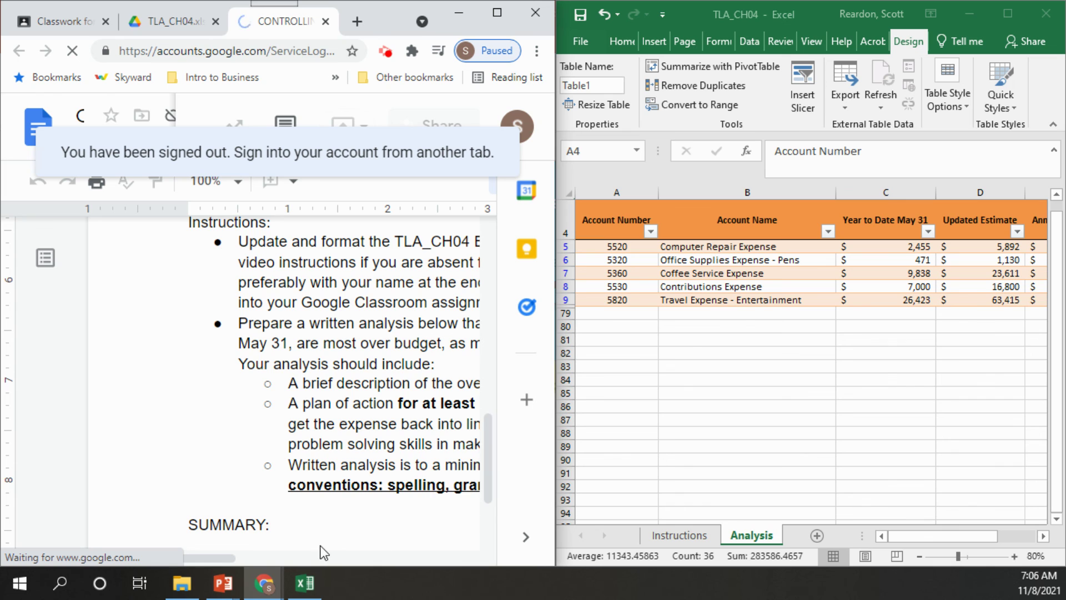
click(399, 336)
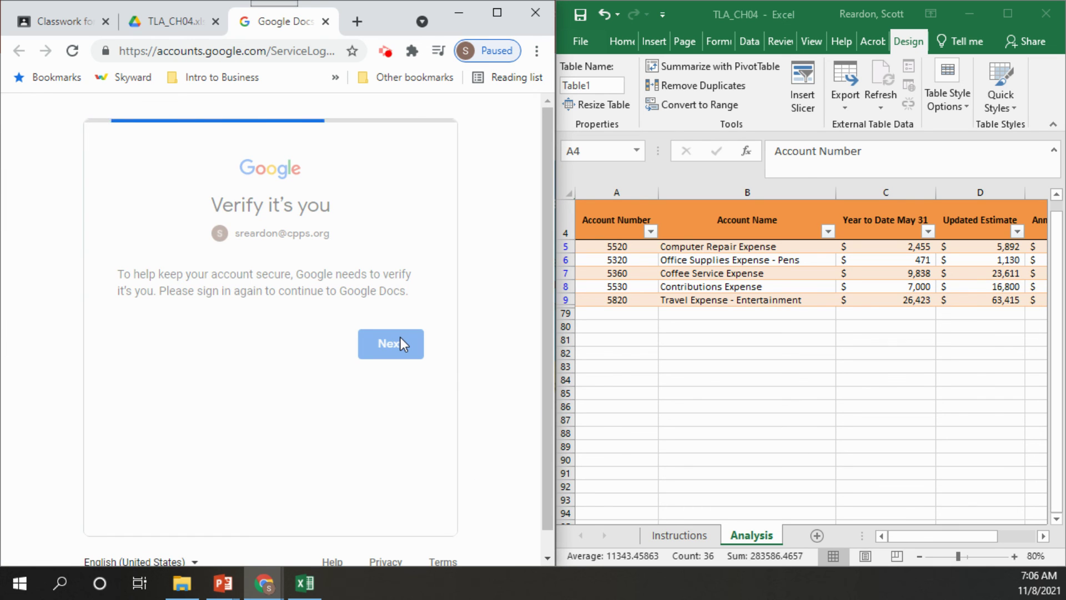
click(395, 446)
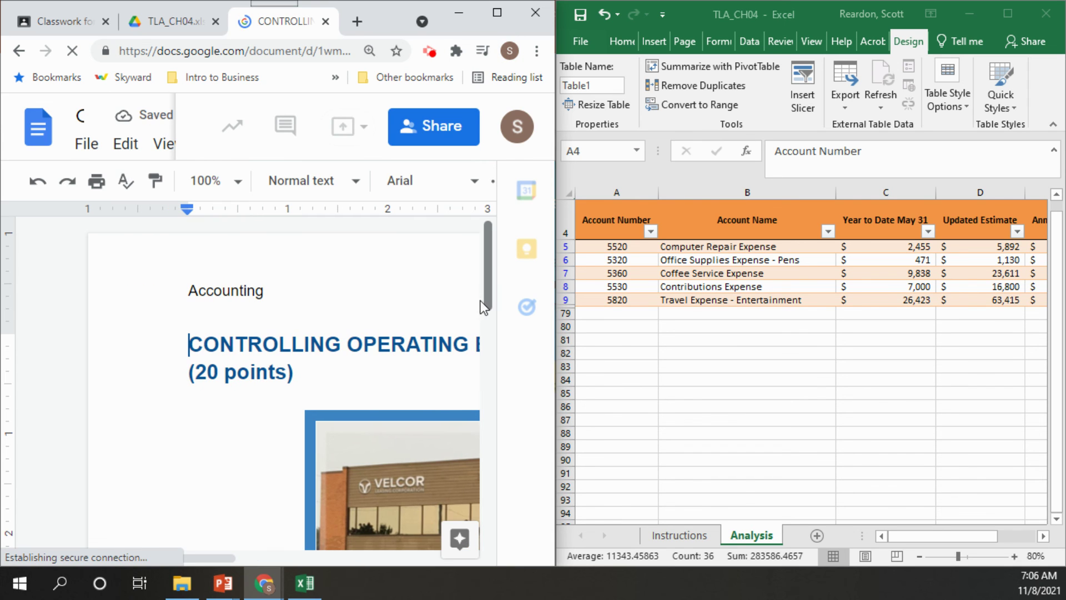
Zoom the document out to 80% and scroll to the Instructions and empty SUMMARY section
key(ctrl+minus)
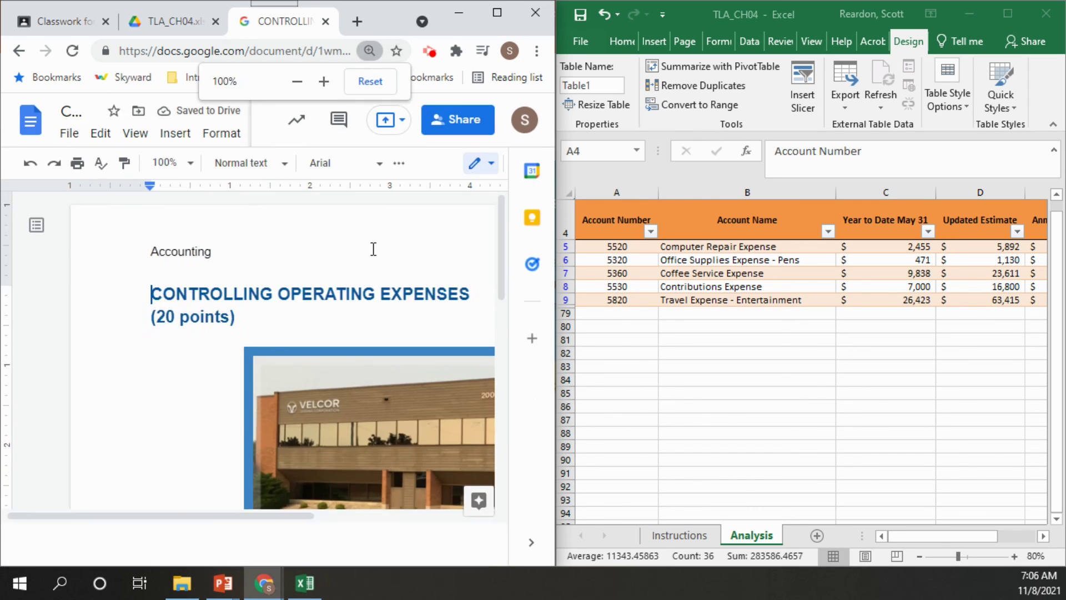
key(ctrl+minus)
key(ctrl+minus)
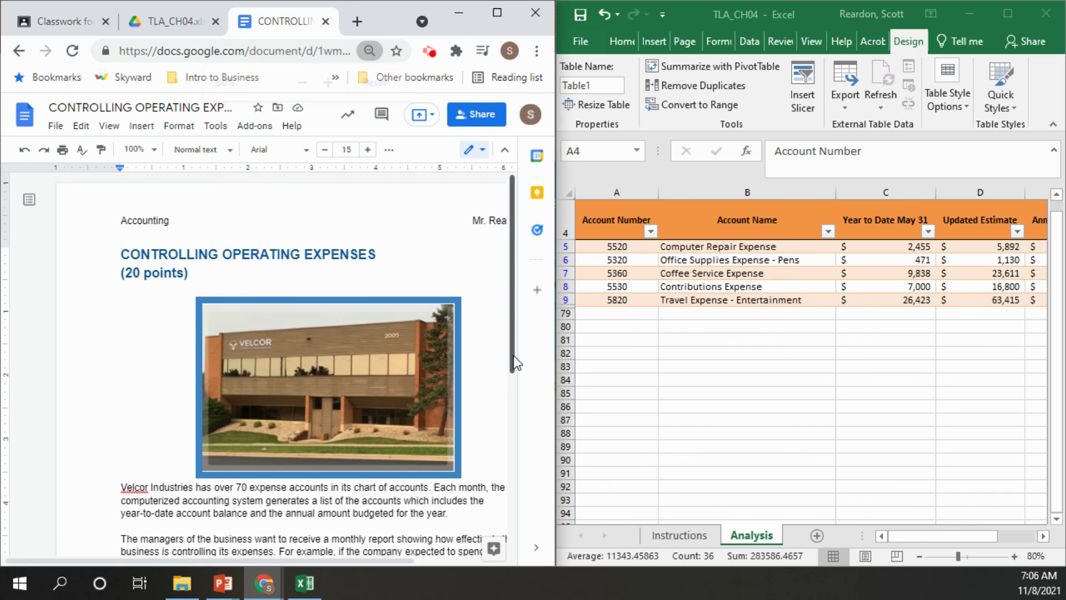
scroll(516, 363, down, 5)
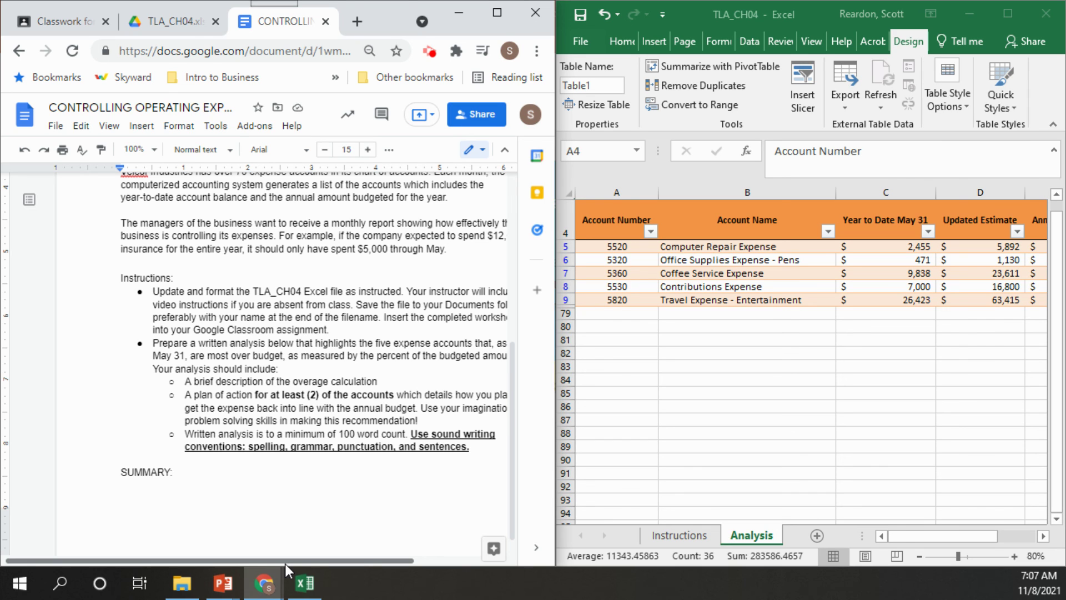
drag(285, 565, 329, 561)
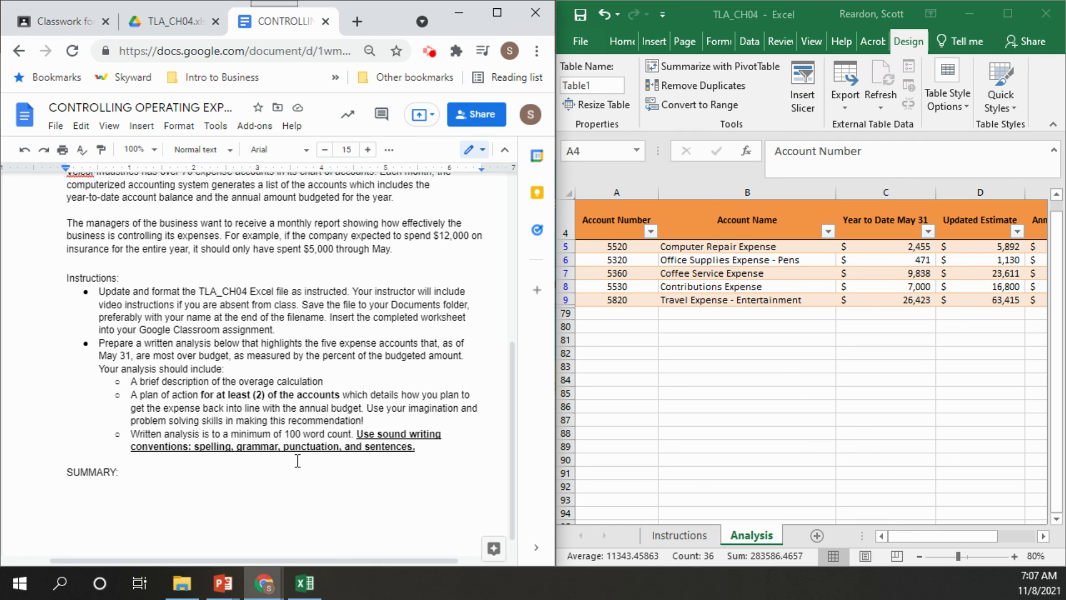
Close the spreadsheet preview and collapse the assignment card in Week 11's Classwork list
click(63, 25)
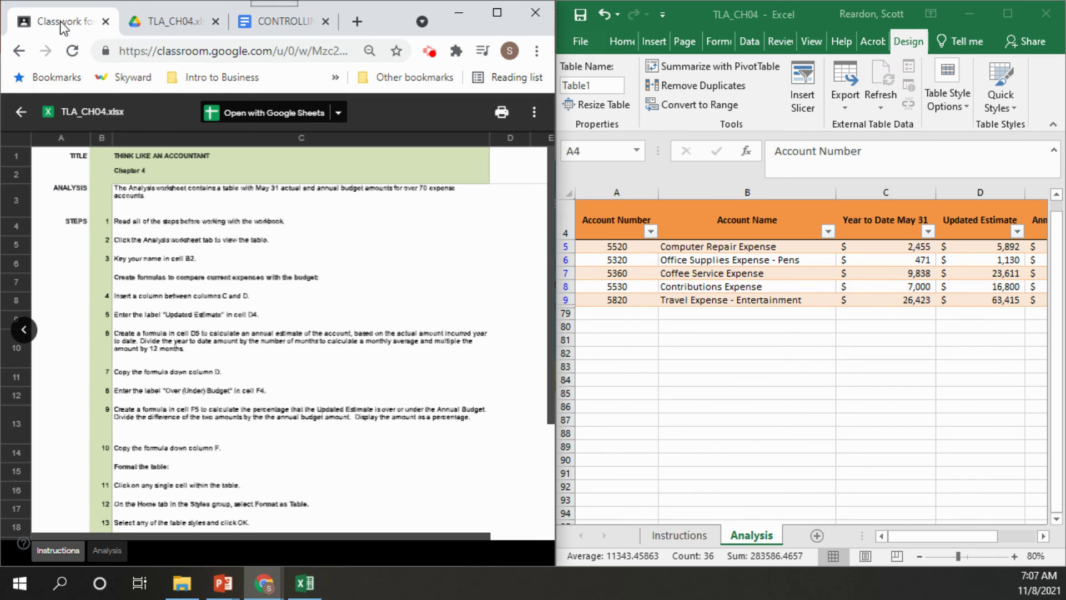
click(23, 114)
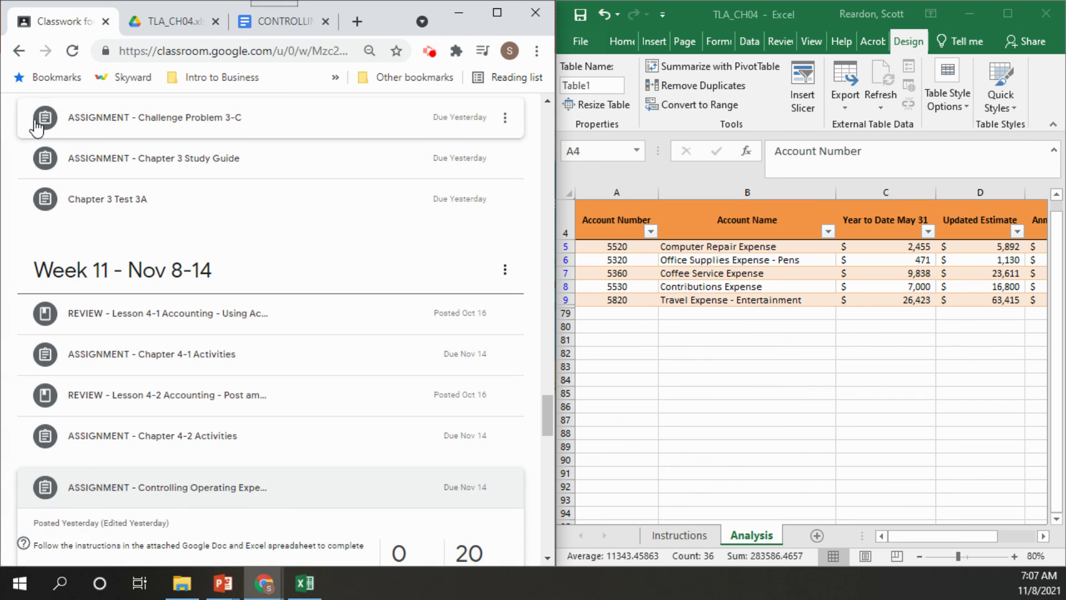
drag(552, 414, 548, 427)
click(182, 327)
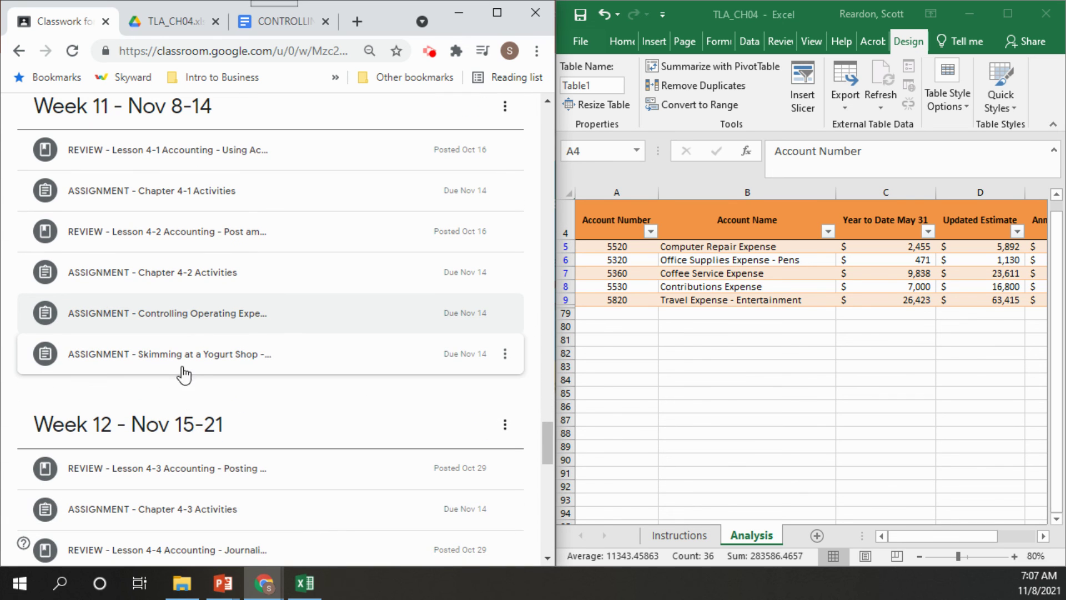